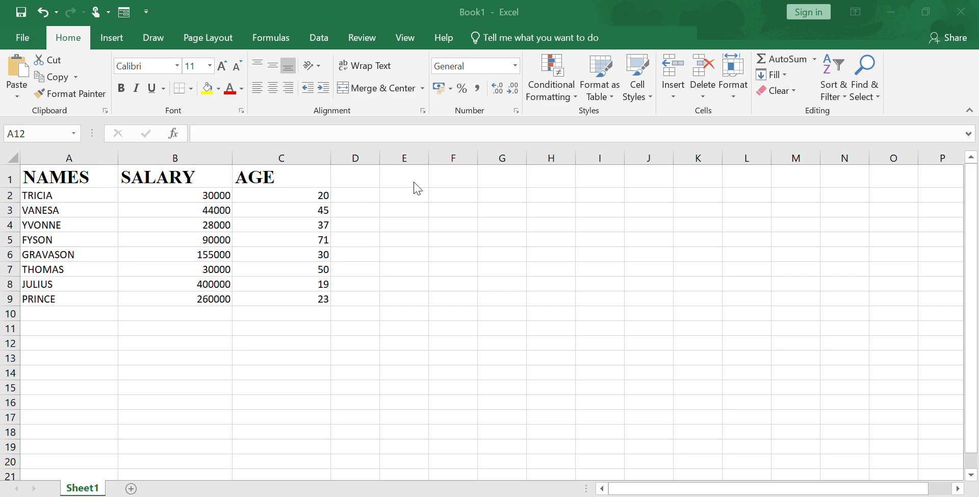
# Apply the Currency number format to the empty cell A12
pyautogui.click(77, 42)
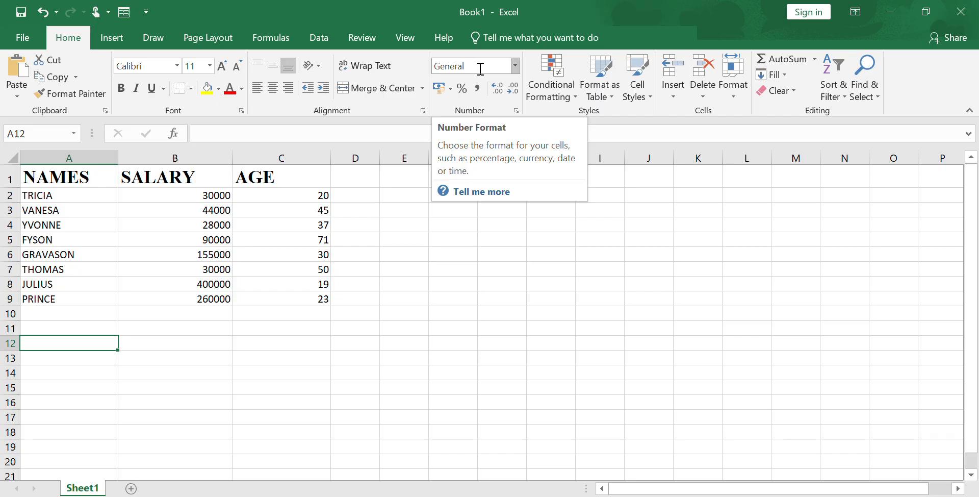
pyautogui.click(516, 66)
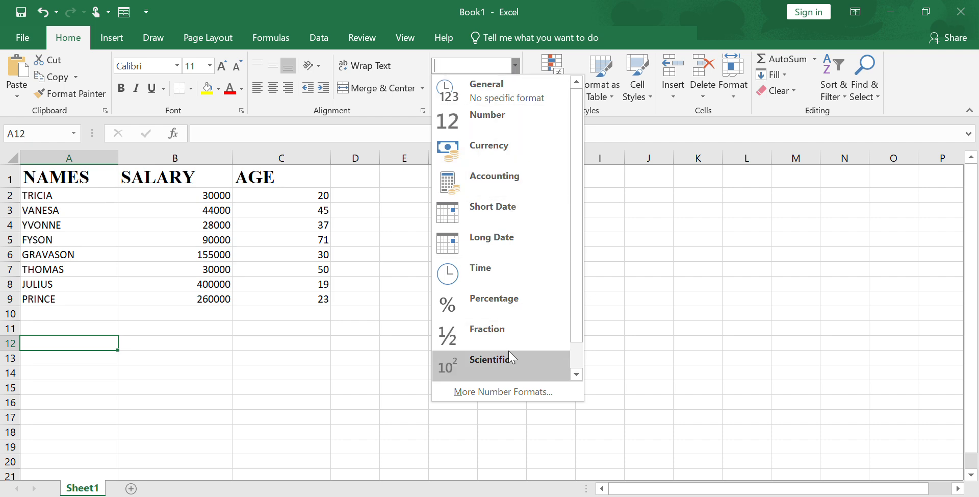
pyautogui.click(490, 148)
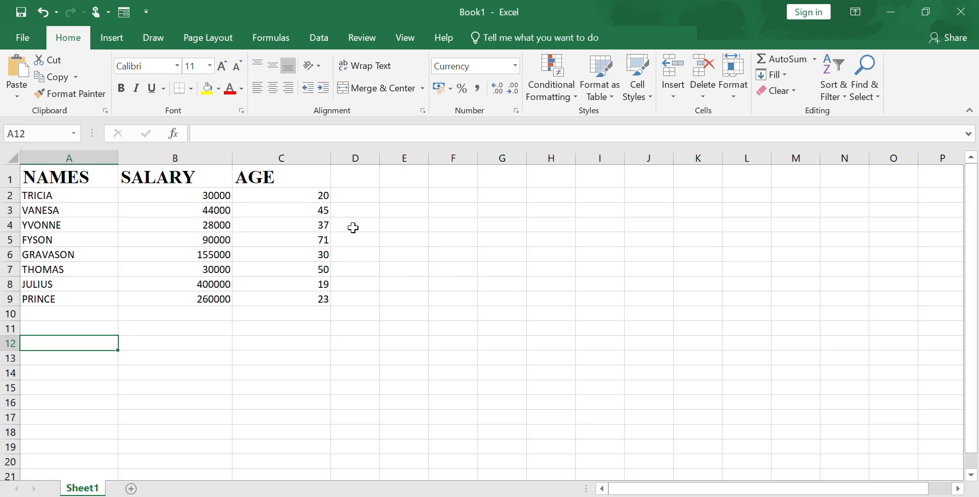
# Format the salary figures in B2:B9 with the default Currency number format
pyautogui.click(166, 191)
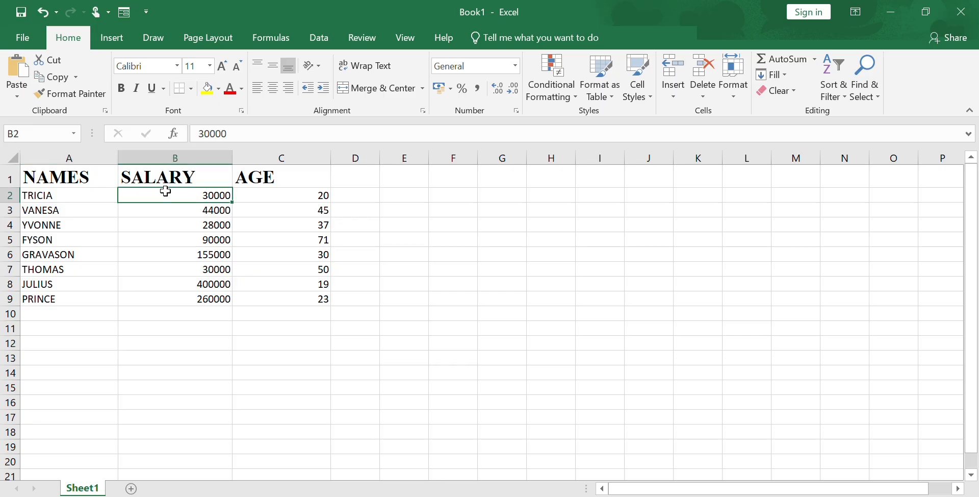
pyautogui.moveTo(164, 193); pyautogui.dragTo(172, 298)
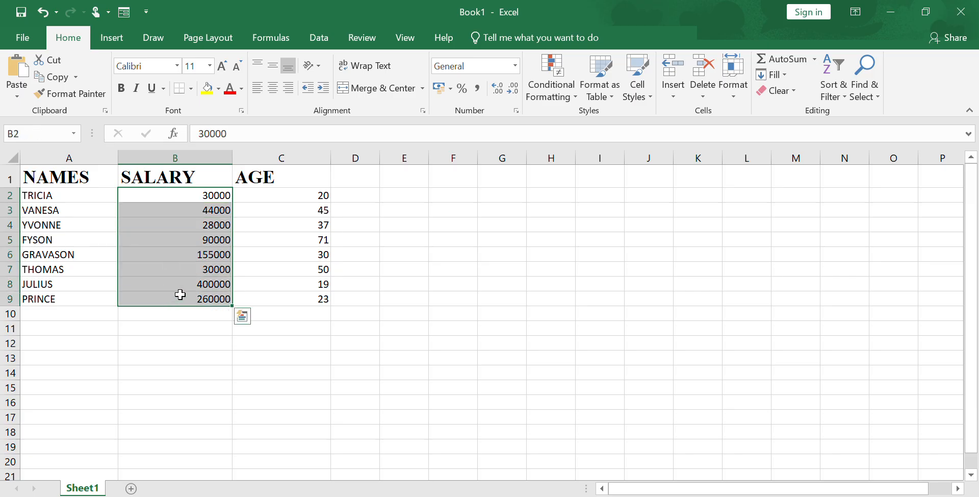
pyautogui.click(517, 69)
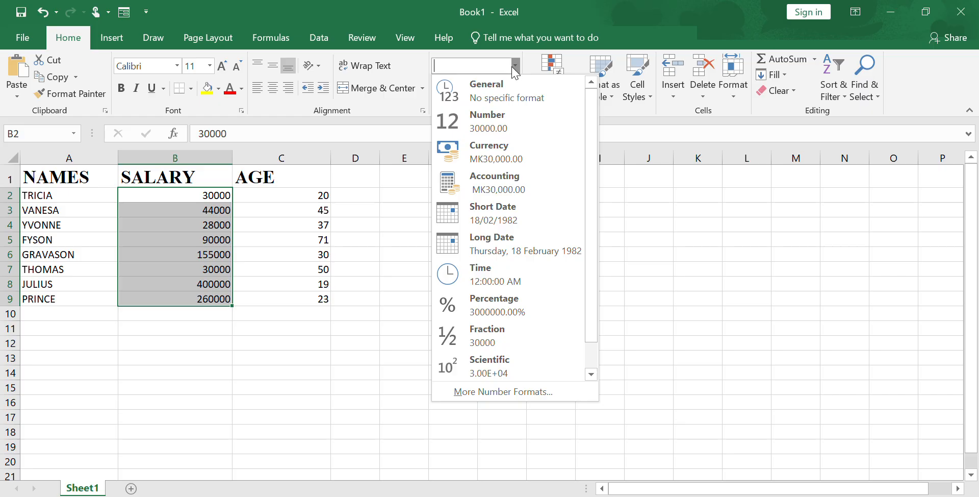
pyautogui.click(495, 153)
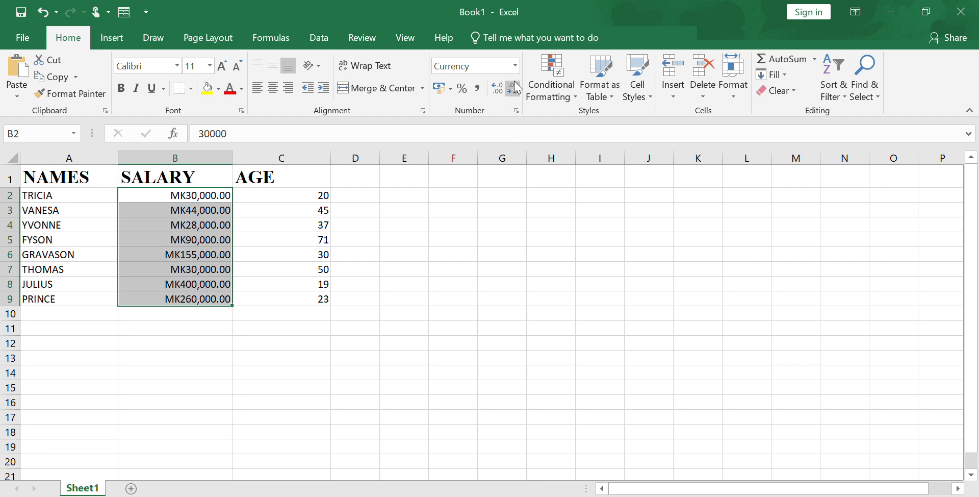
pyautogui.click(515, 65)
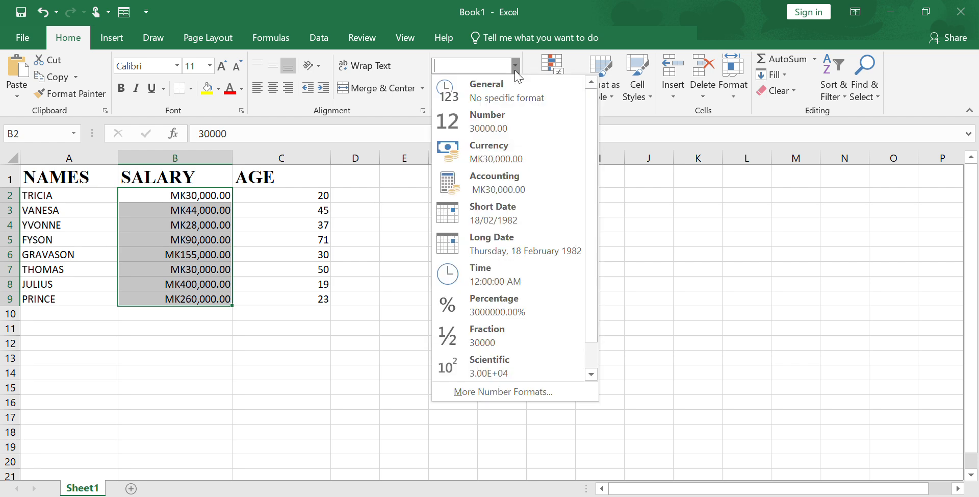
pyautogui.click(482, 162)
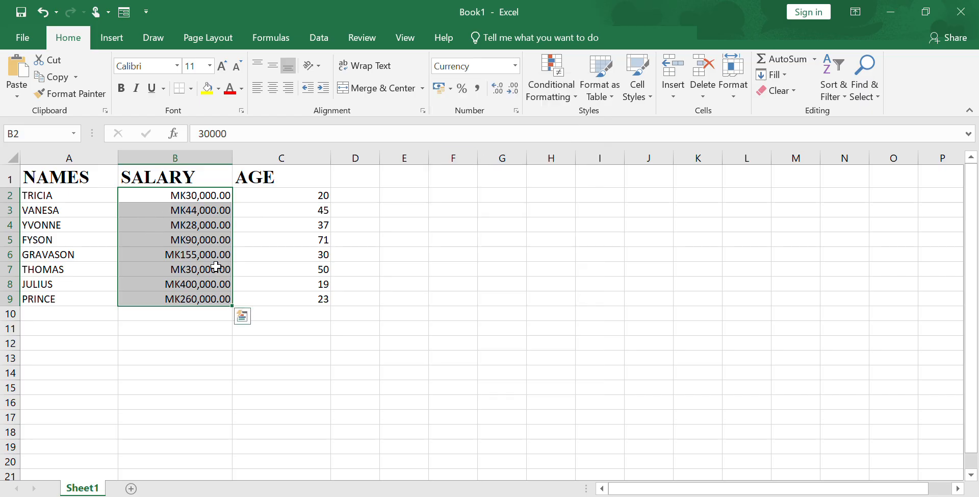
pyautogui.click(201, 327)
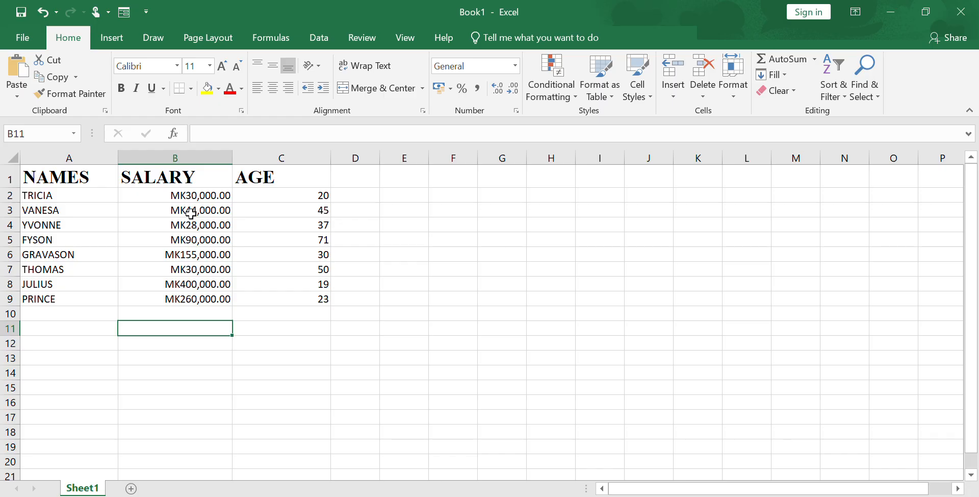
# Apply the $ English (United States) accounting format to the salaries in B2:B9
pyautogui.click(178, 195)
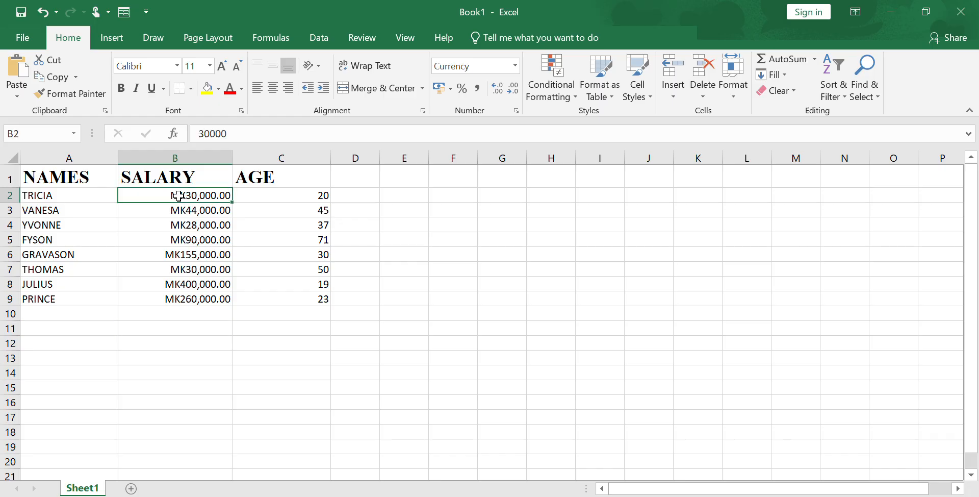
pyautogui.moveTo(178, 196); pyautogui.dragTo(171, 311)
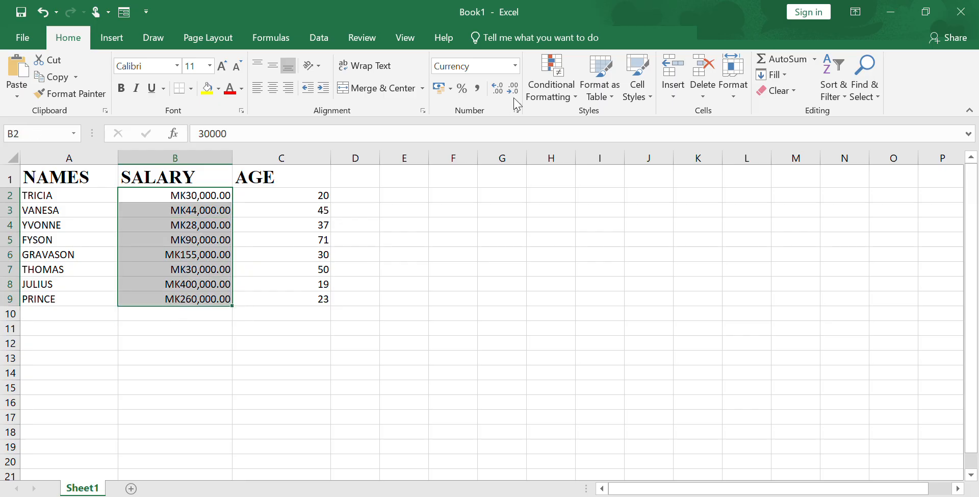
pyautogui.click(515, 66)
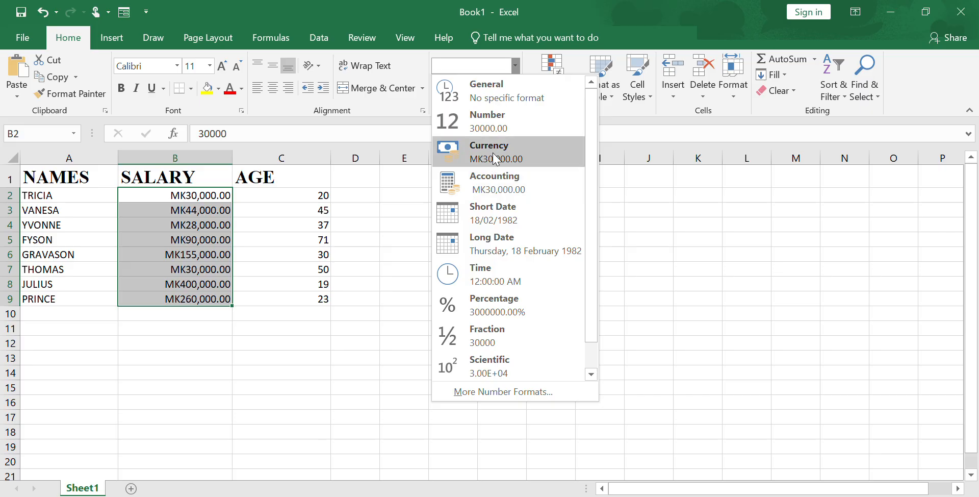
pyautogui.click(631, 133)
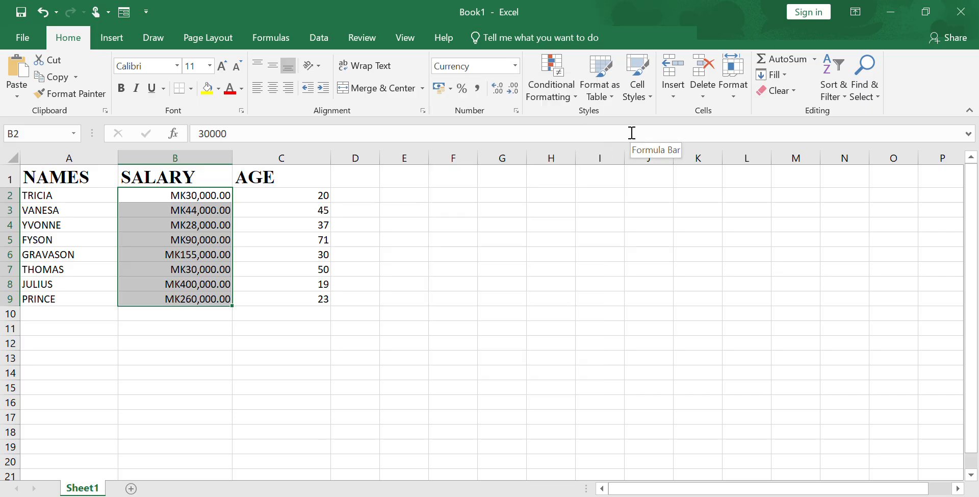
pyautogui.click(450, 89)
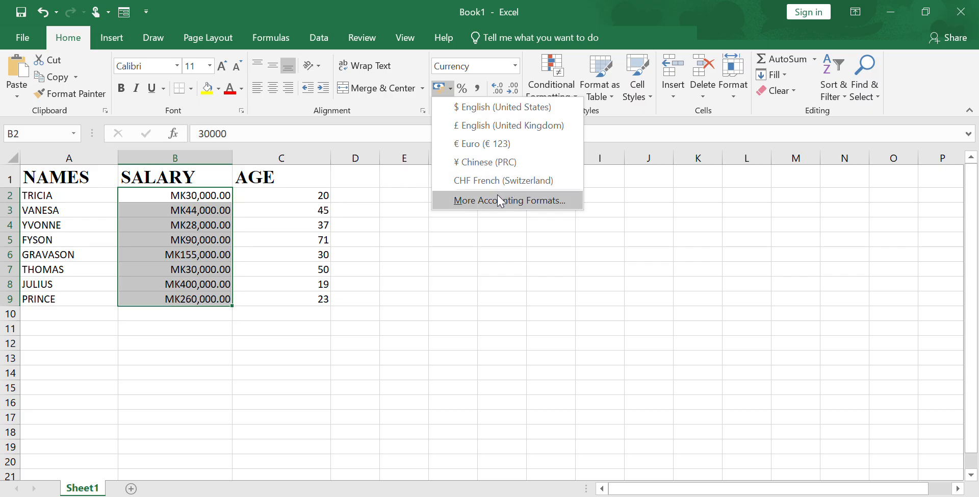
pyautogui.click(472, 109)
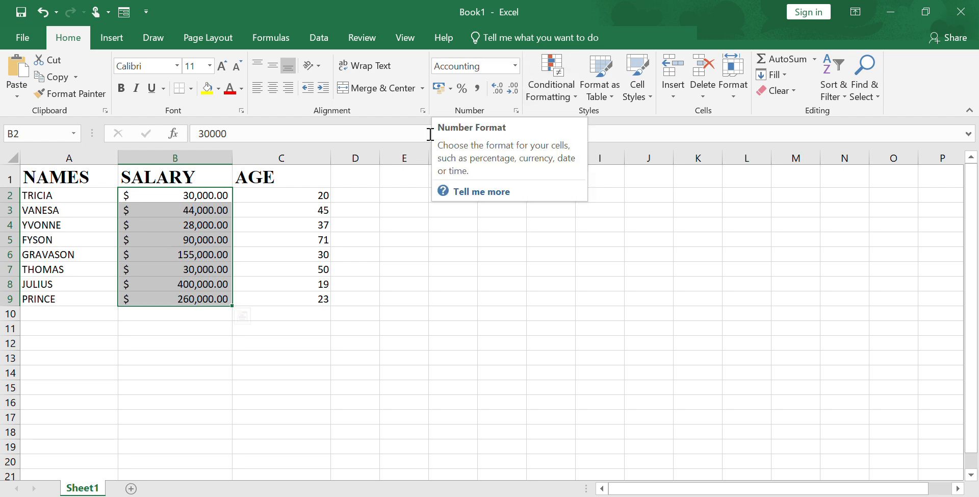
pyautogui.click(450, 89)
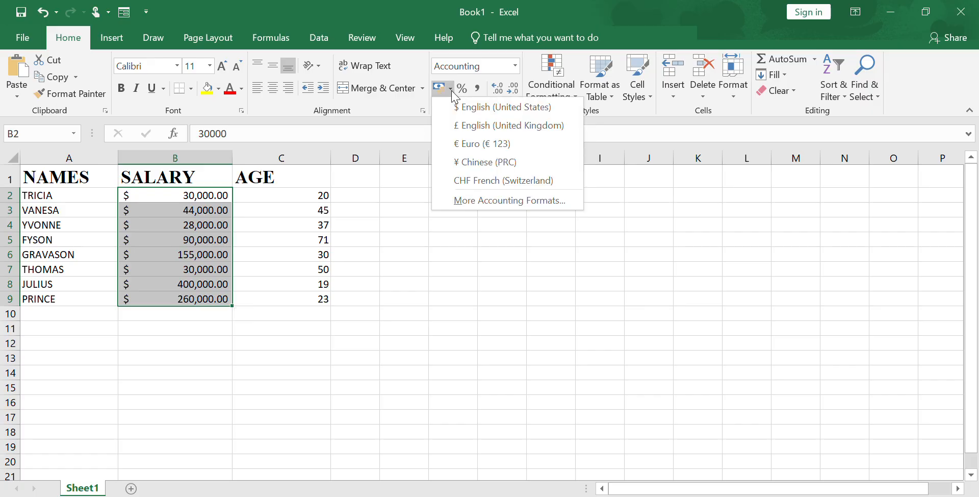
pyautogui.click(473, 113)
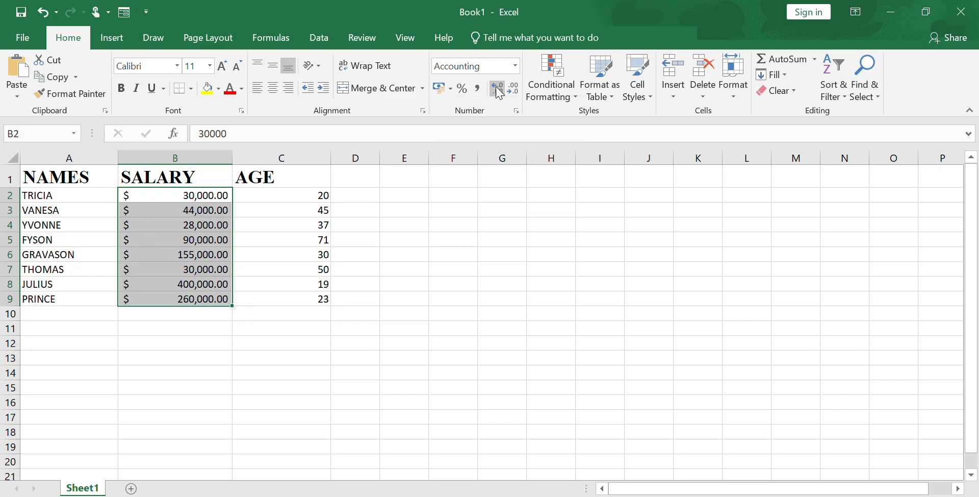
# Change the salaries in B2:B9 to the Currency category, keeping the $ English (United States) symbol and 2 decimal places
pyautogui.click(516, 66)
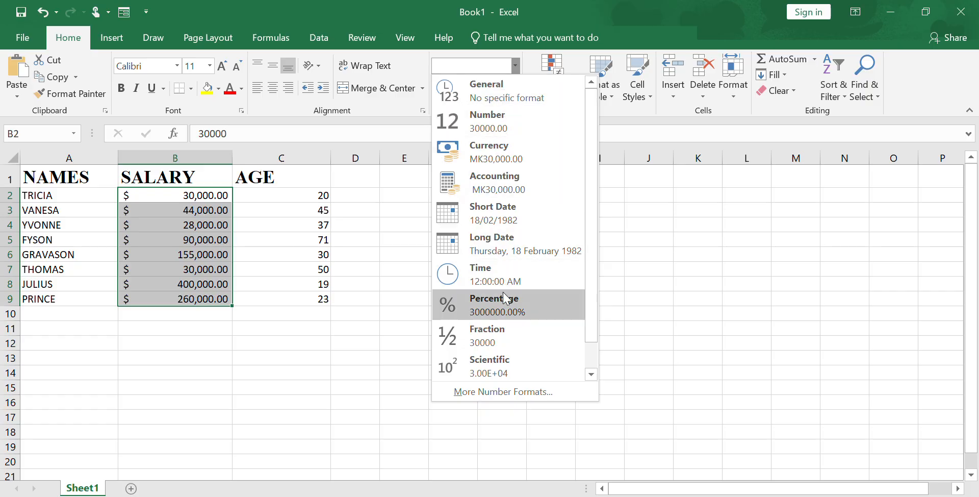
pyautogui.click(487, 392)
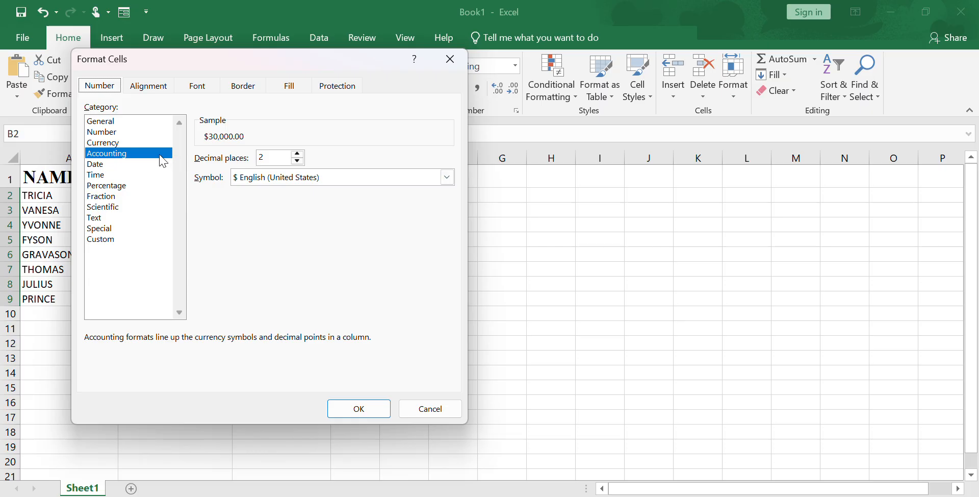
pyautogui.click(106, 143)
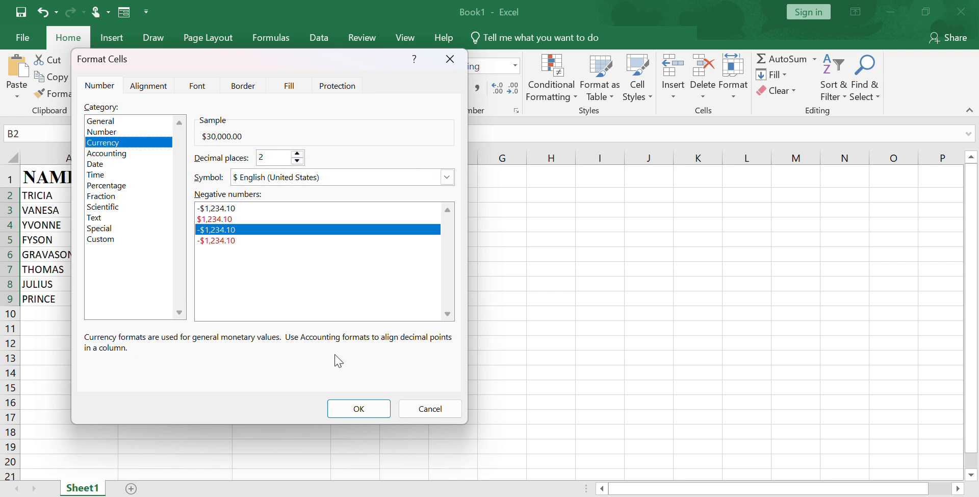
pyautogui.click(359, 408)
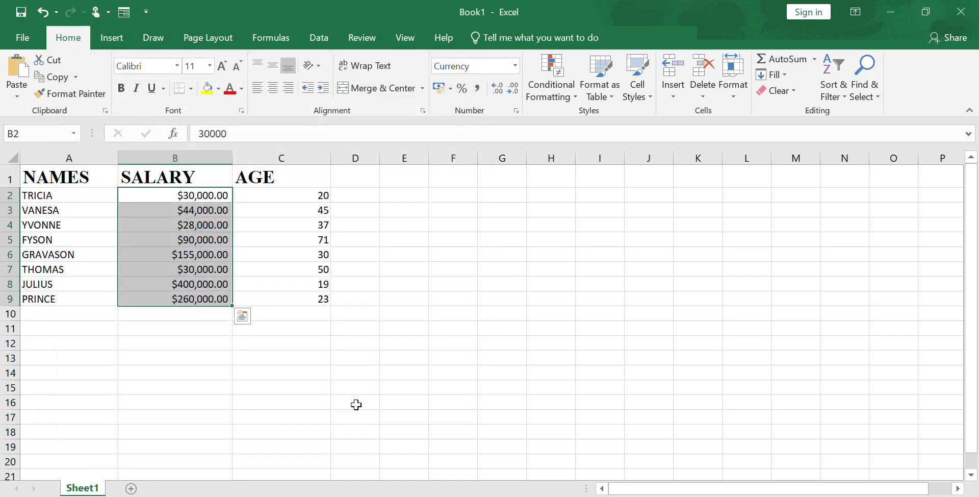
pyautogui.click(150, 371)
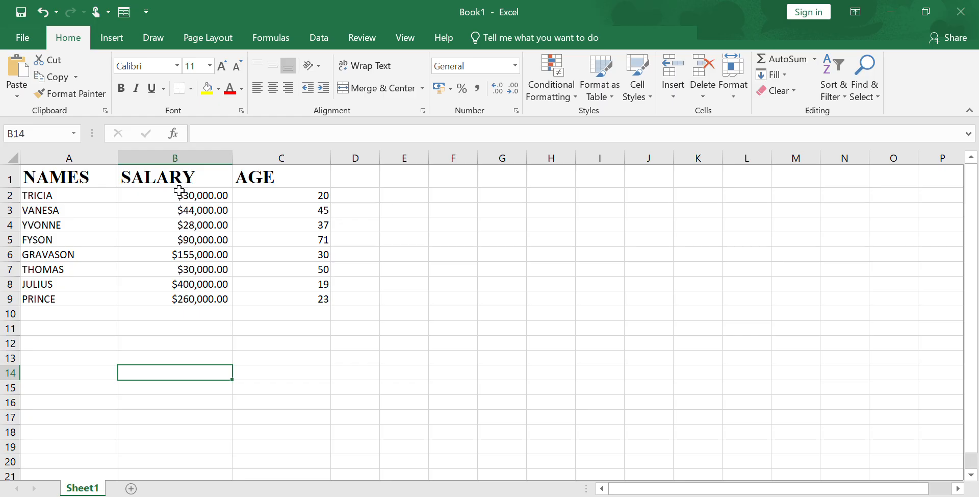
# Set the Currency format of the salaries in B2:B9 to 0 decimal places
pyautogui.click(179, 190)
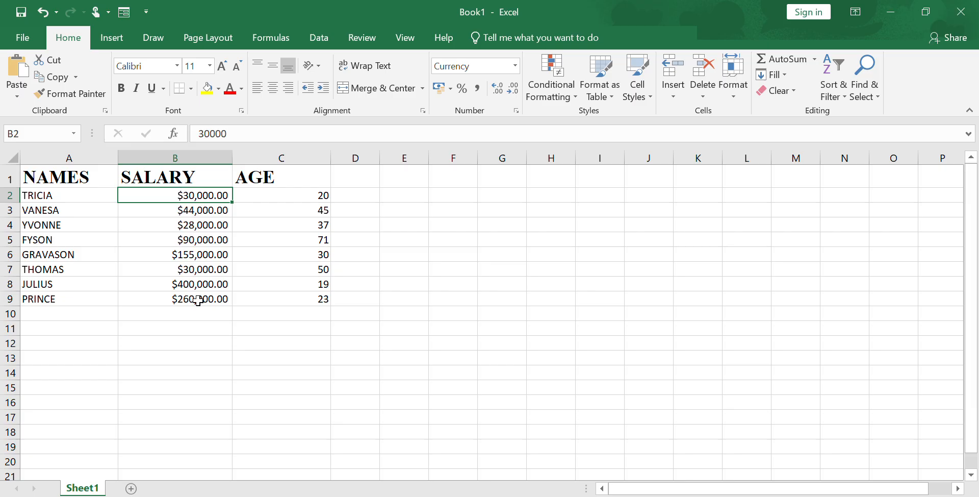
pyautogui.click(182, 301)
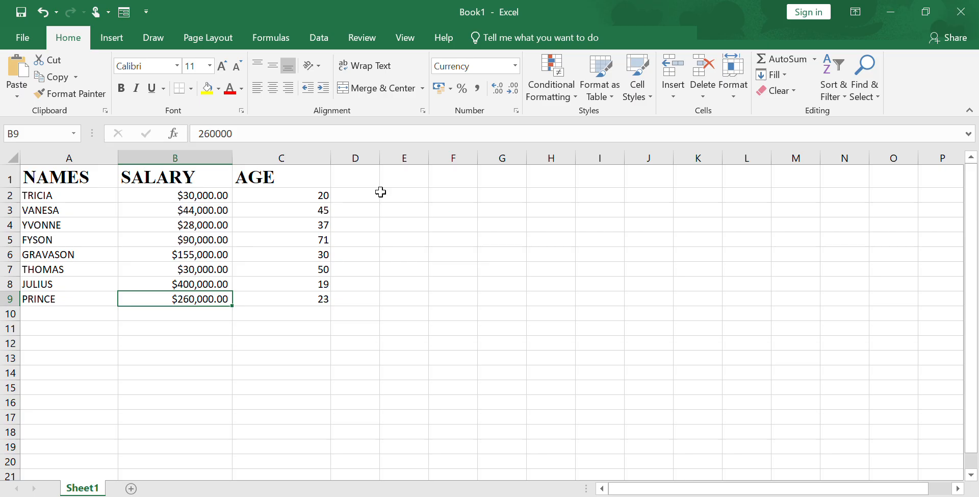
pyautogui.moveTo(187, 196); pyautogui.dragTo(188, 296)
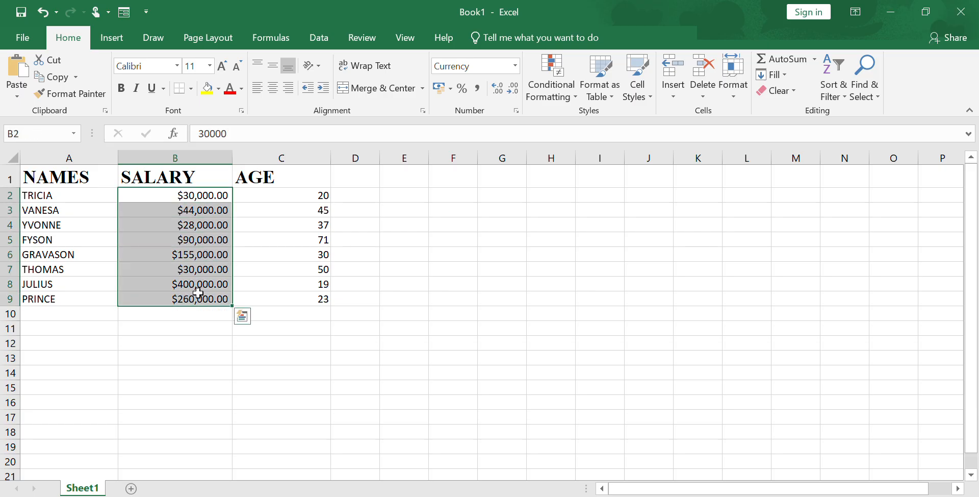
pyautogui.click(516, 67)
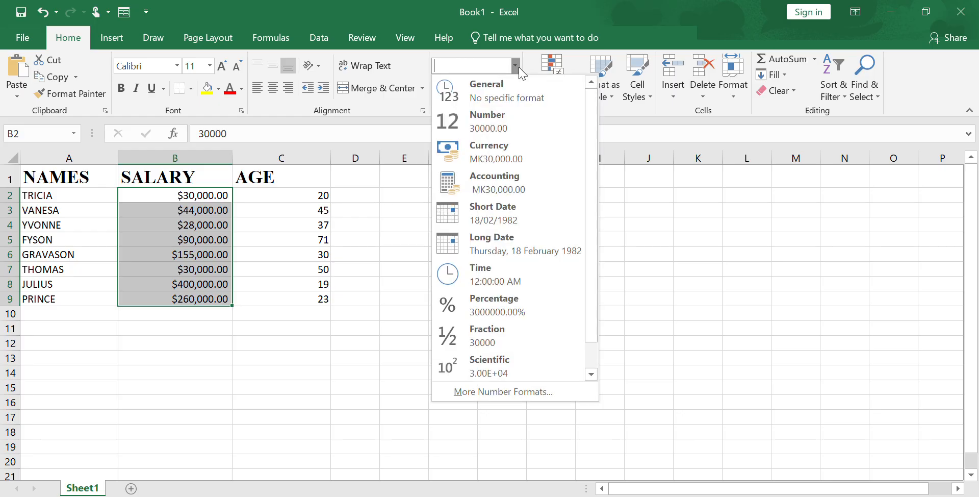
pyautogui.click(498, 390)
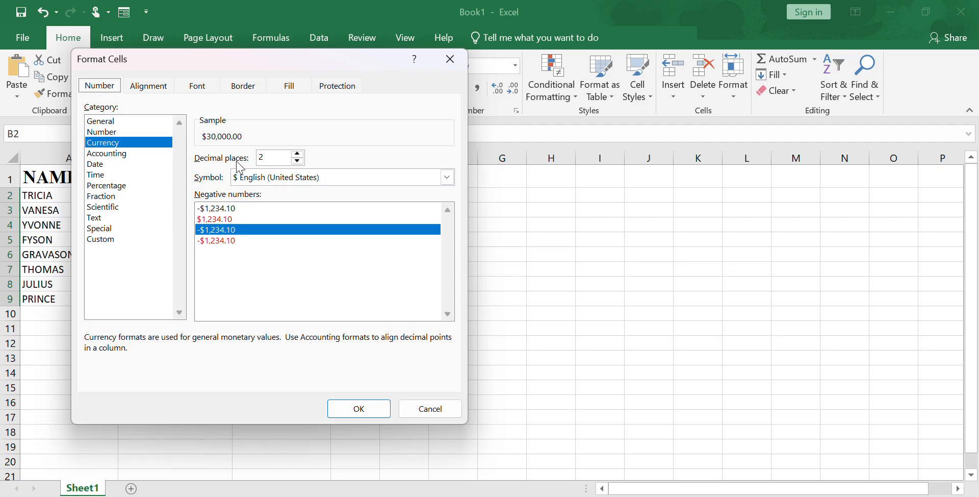
pyautogui.click(298, 161)
pyautogui.click(298, 161)
pyautogui.press('BackSpace')
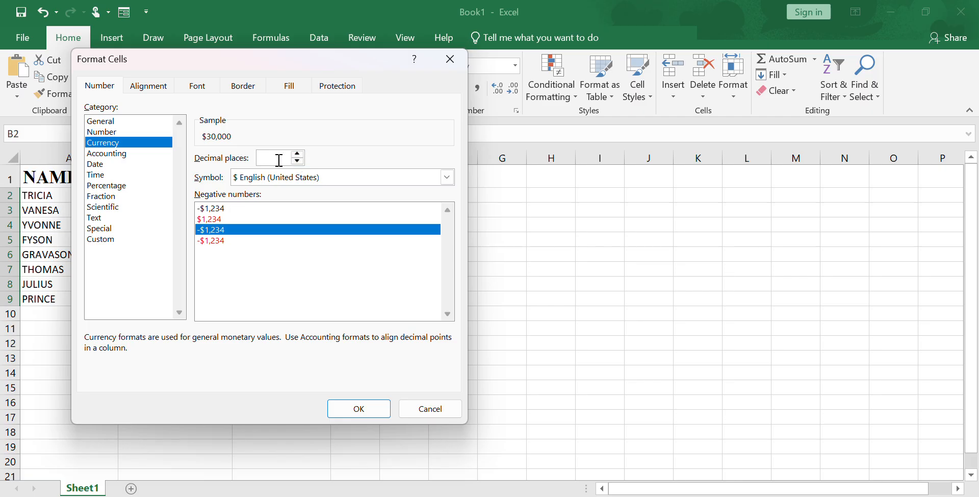
pyautogui.write('0')
pyautogui.press('BackSpace')
pyautogui.write('2')
pyautogui.press('BackSpace')
pyautogui.write('0')
pyautogui.click(359, 409)
pyautogui.click(194, 344)
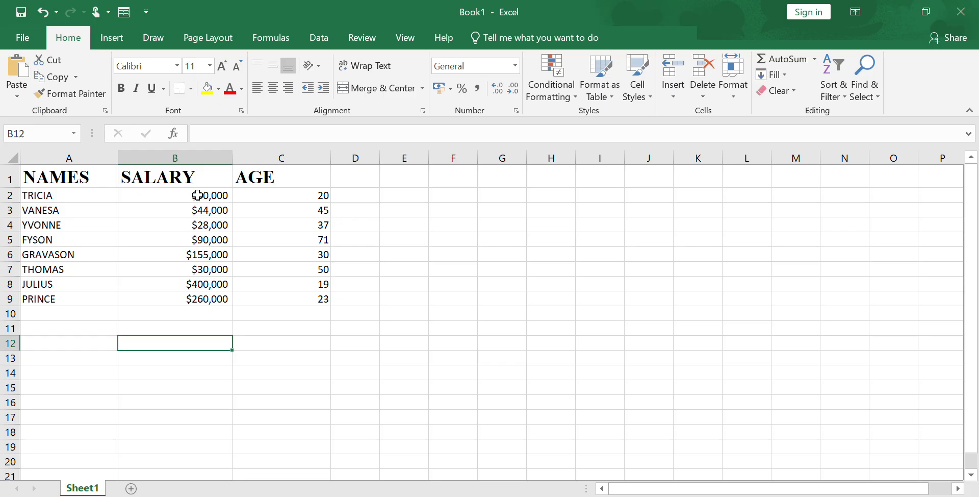
# Increase the decimals shown for the salaries in B2:B9 to seven places
pyautogui.moveTo(197, 194); pyautogui.dragTo(194, 293)
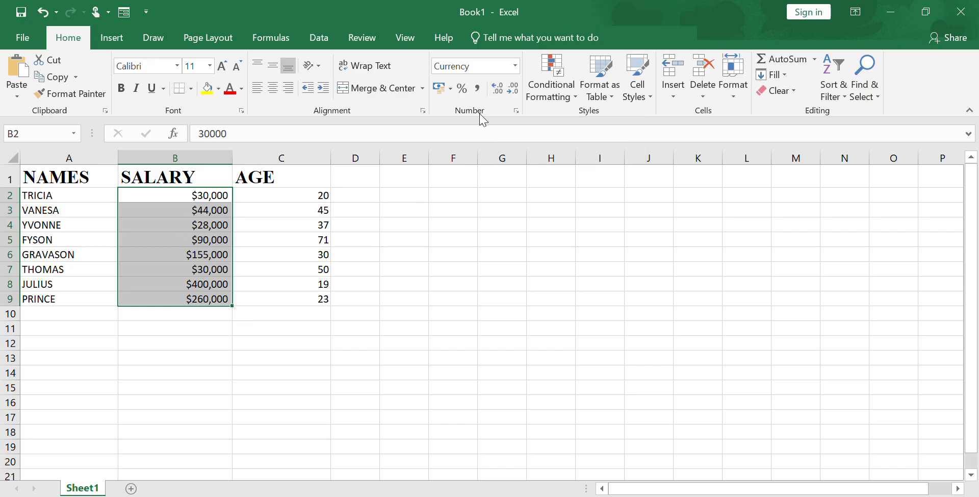
pyautogui.click(495, 90)
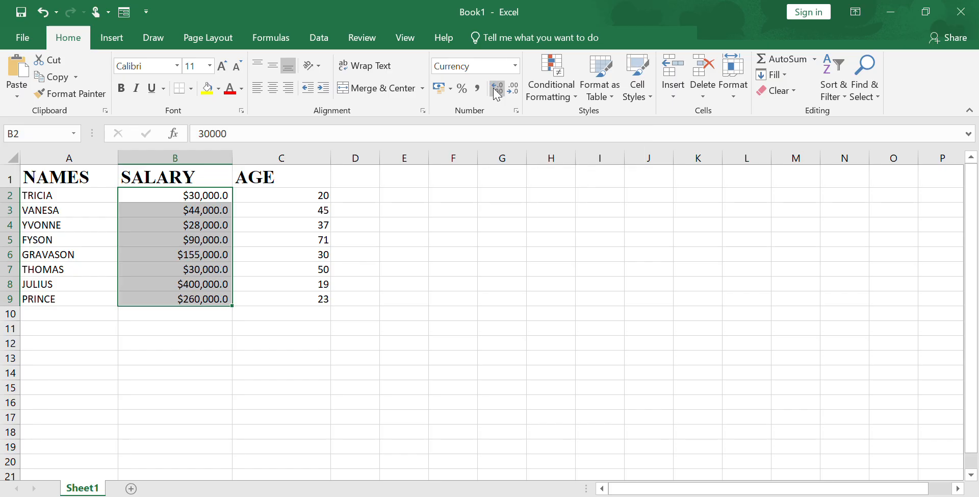
pyautogui.click(496, 90)
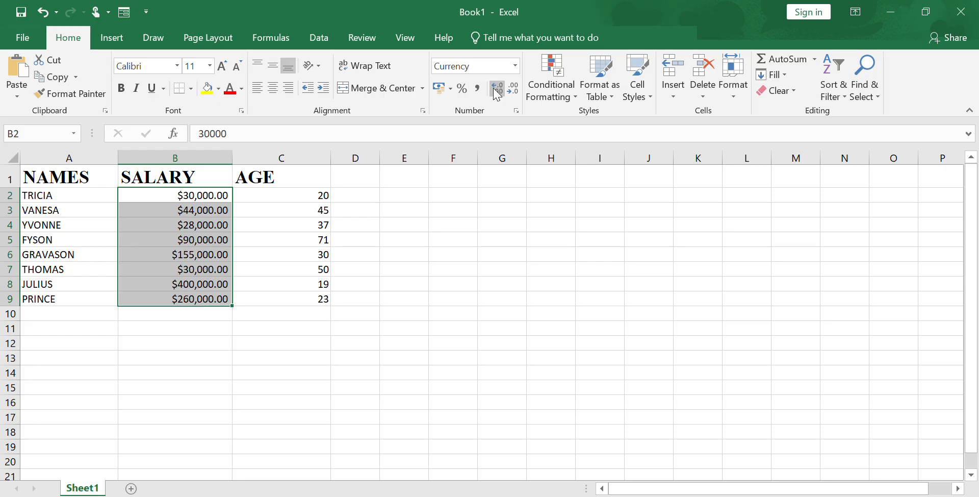
pyautogui.click(495, 89)
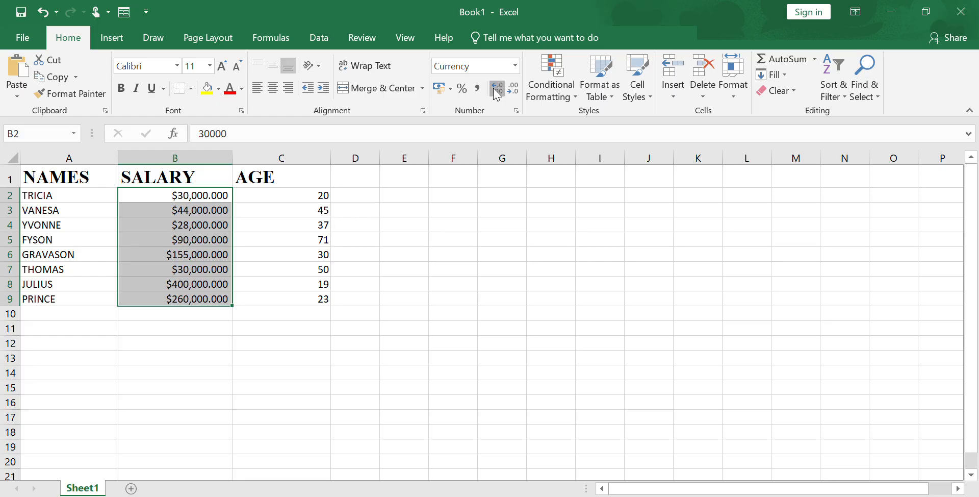
pyautogui.click(494, 92)
pyautogui.click(494, 92)
pyautogui.click(495, 92)
pyautogui.click(495, 92)
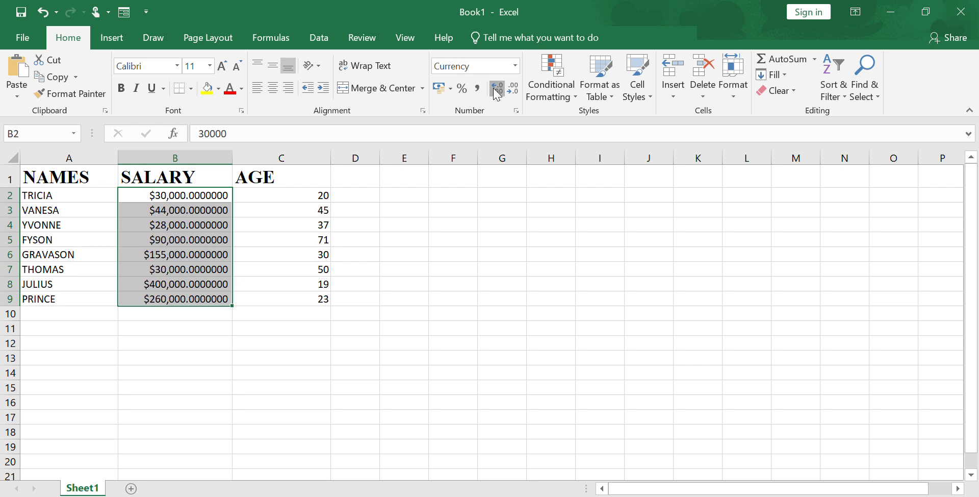
# Extend the salaries in B2:B9 to eight decimal places, and reduce them to zero decimals
pyautogui.click(495, 91)
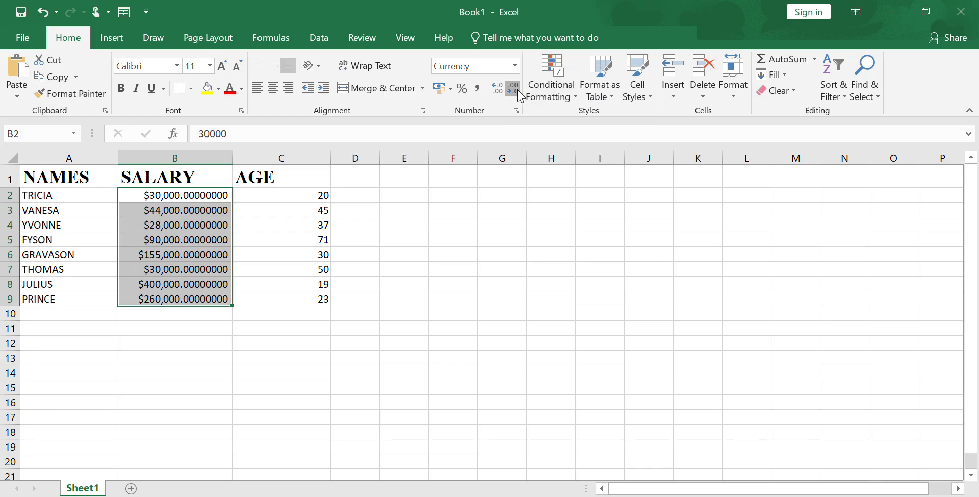
pyautogui.click(513, 89)
pyautogui.click(518, 92)
pyautogui.click(518, 92)
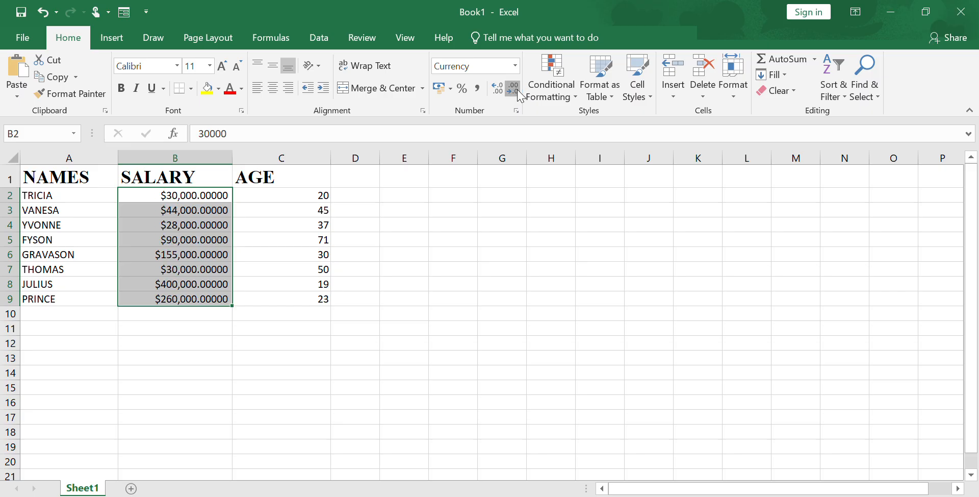
pyautogui.click(518, 90)
pyautogui.click(518, 91)
pyautogui.click(518, 90)
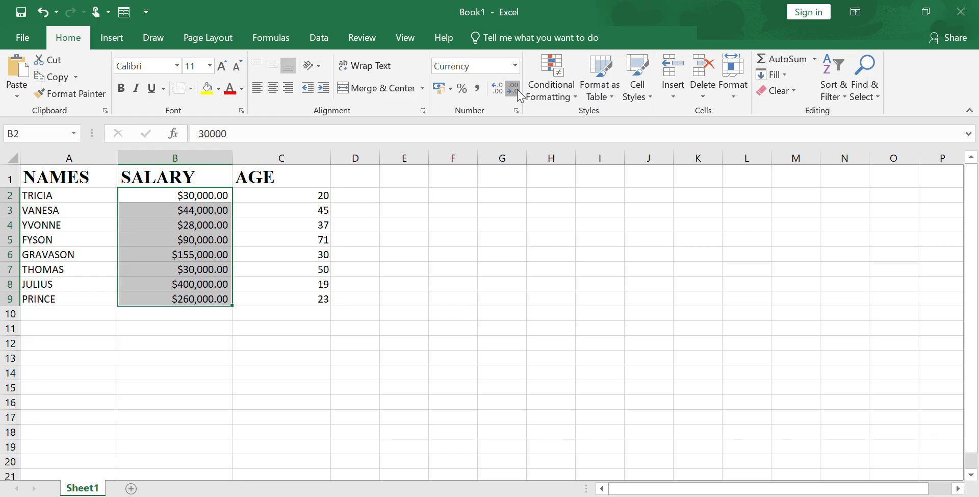
pyautogui.click(517, 91)
pyautogui.click(518, 91)
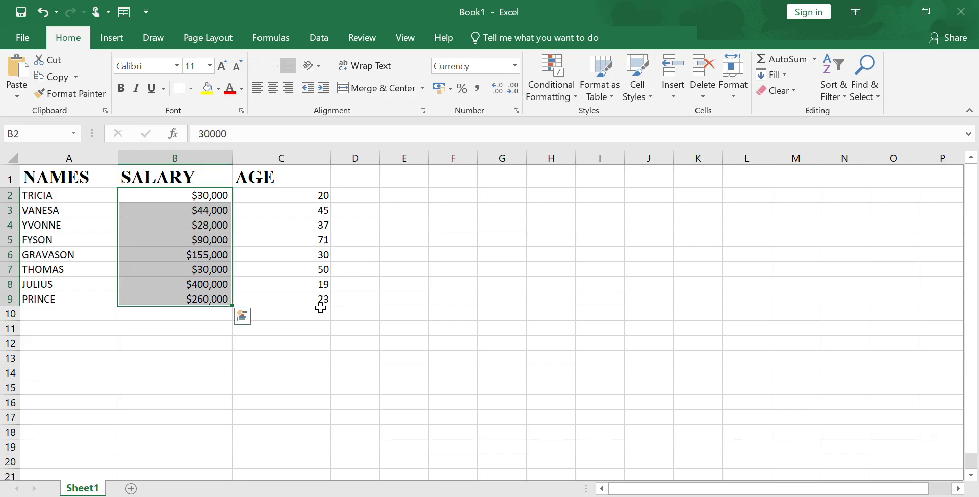
pyautogui.click(288, 329)
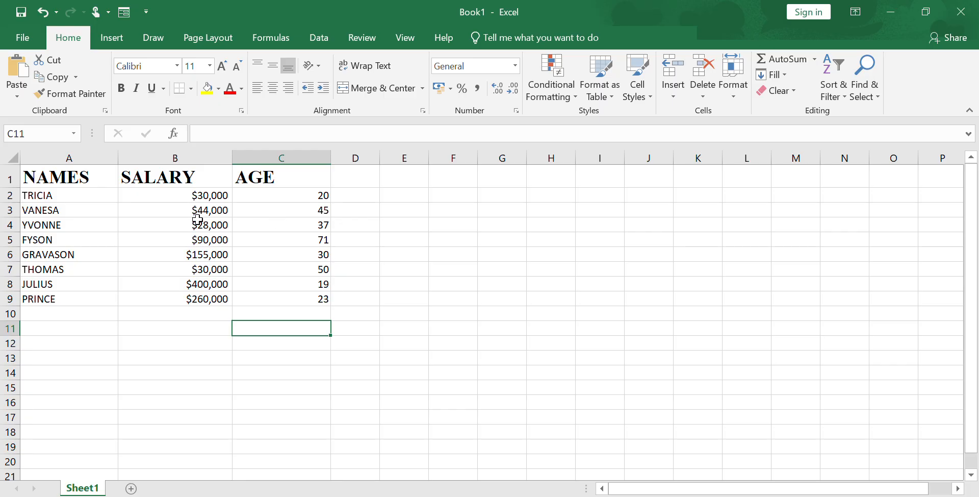
pyautogui.moveTo(48, 165); pyautogui.dragTo(344, 295)
pyautogui.click(402, 269)
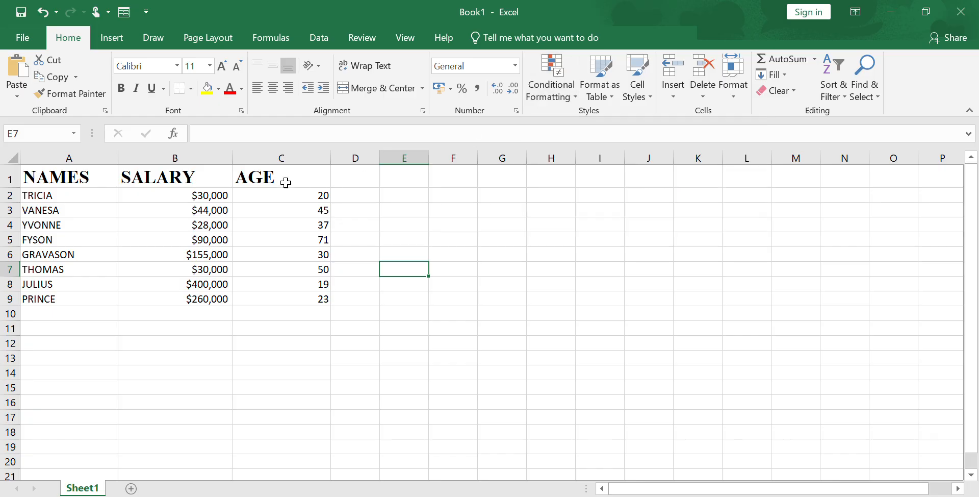
pyautogui.click(41, 177)
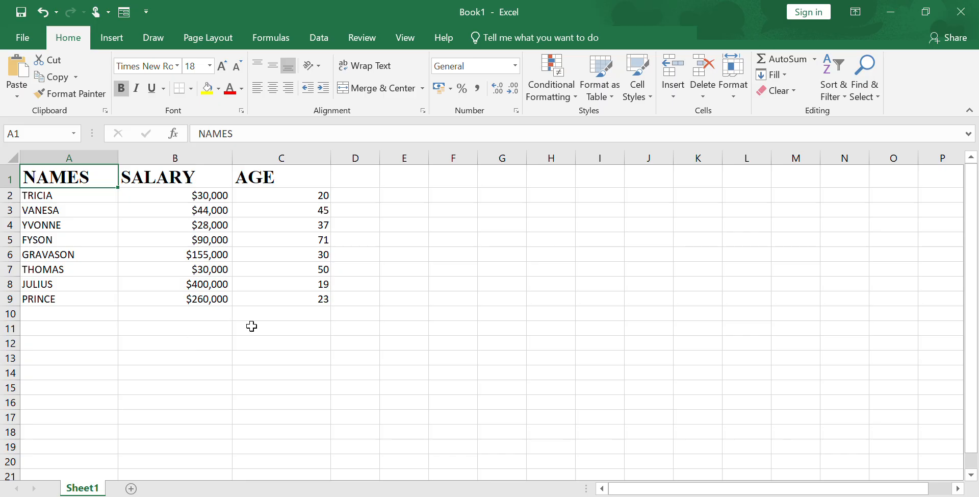
pyautogui.click(543, 236)
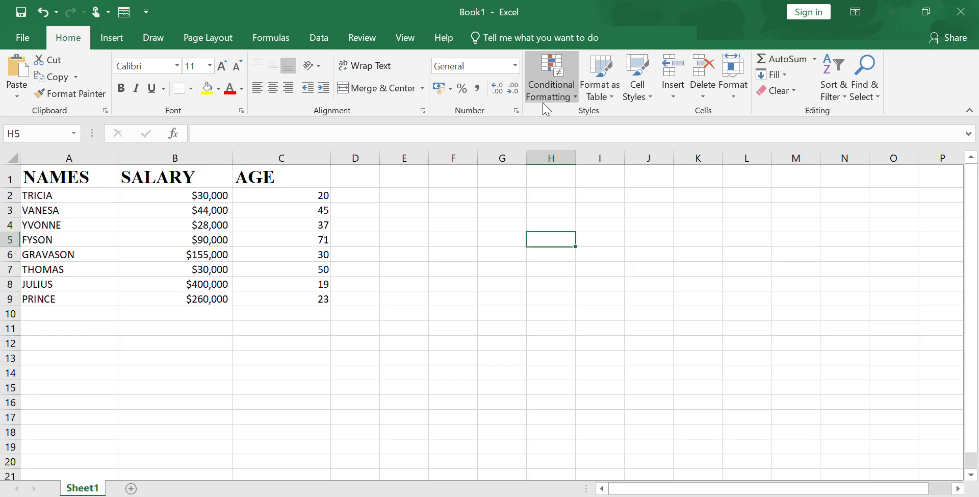
# Examine the available conditional formatting types, including Highlight Cells Rules, Top/Bottom Rules, Data Bars and Icon Sets
pyautogui.click(576, 98)
pyautogui.moveTo(619, 137)
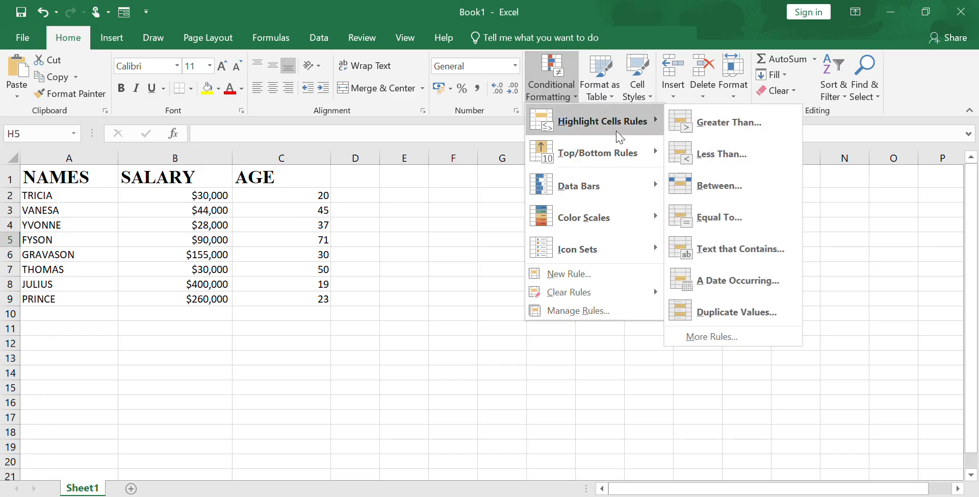
pyautogui.moveTo(621, 162)
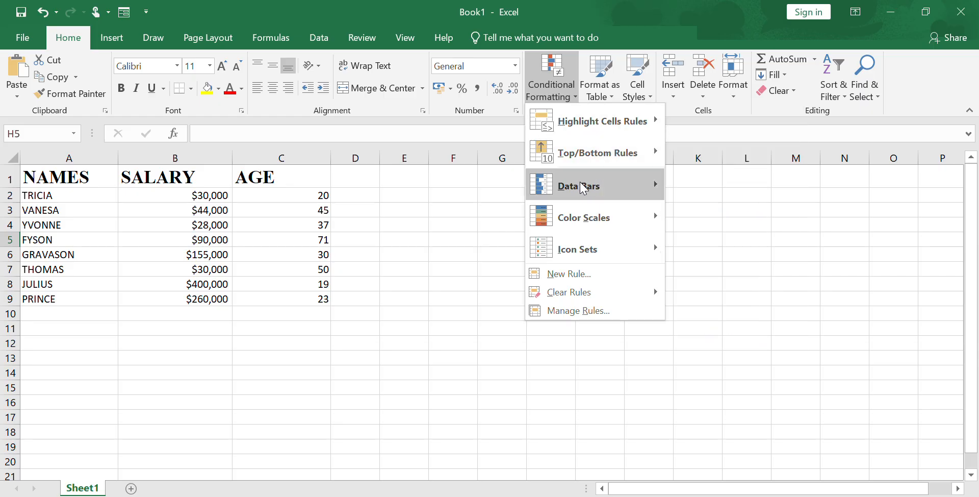
pyautogui.moveTo(583, 188)
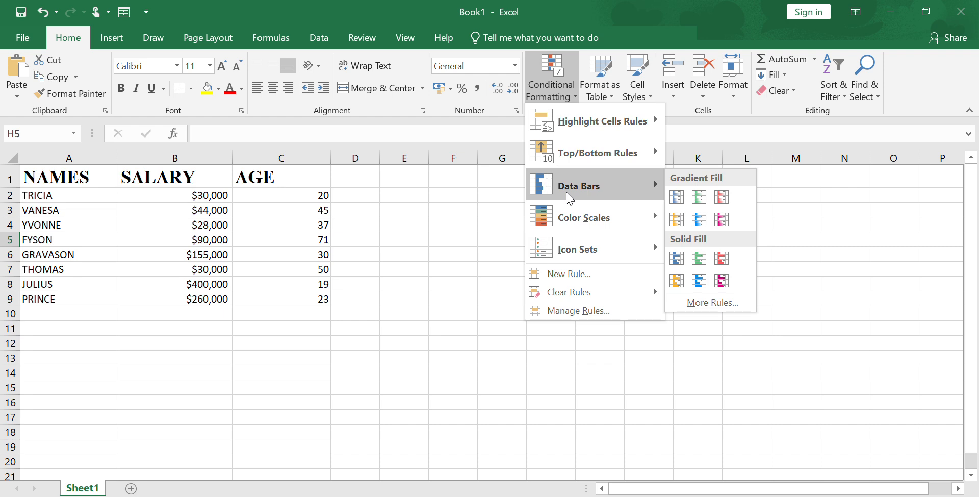
pyautogui.moveTo(561, 253)
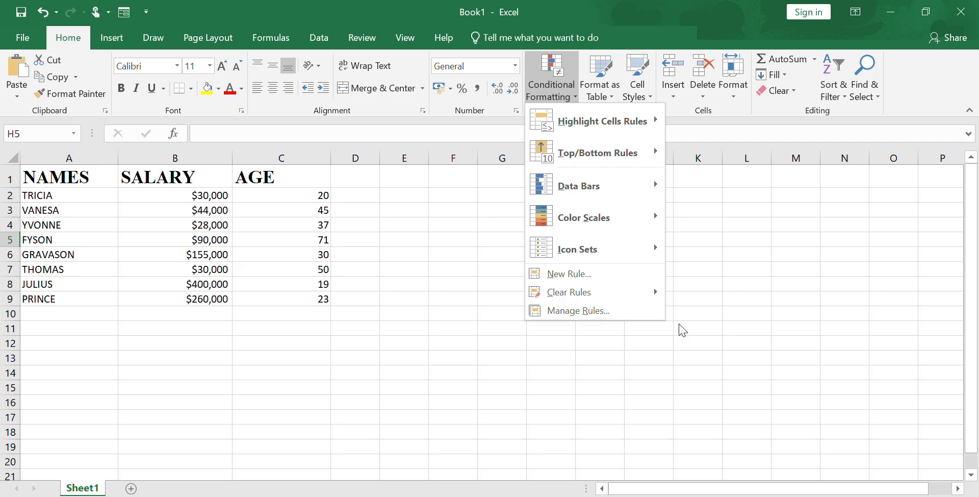
pyautogui.moveTo(655, 123)
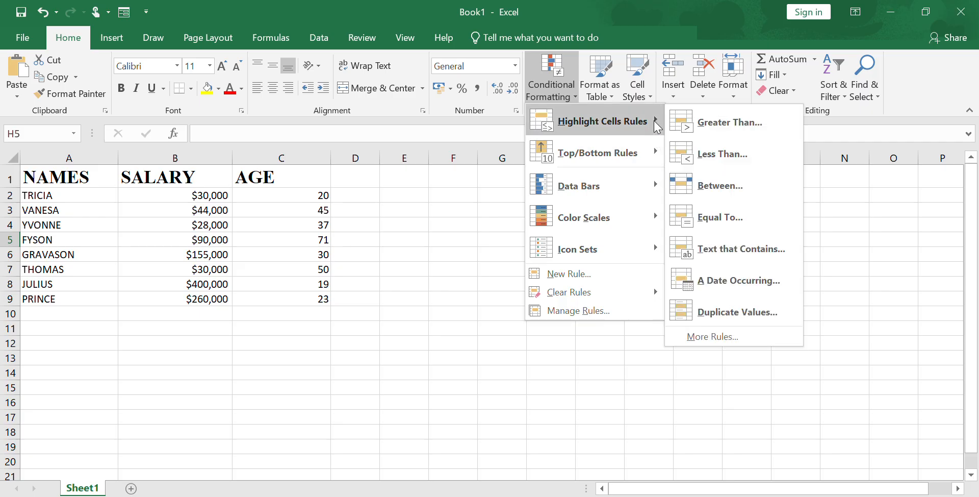
pyautogui.click(438, 223)
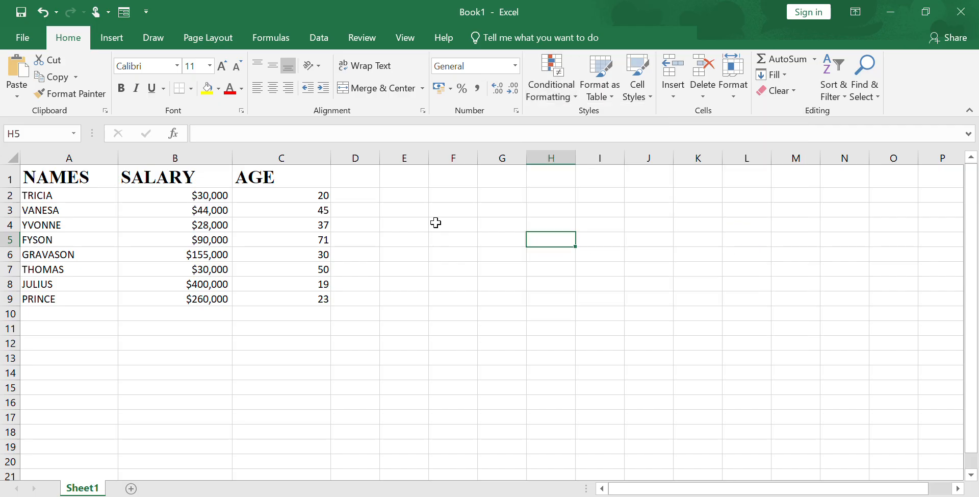
pyautogui.click(578, 104)
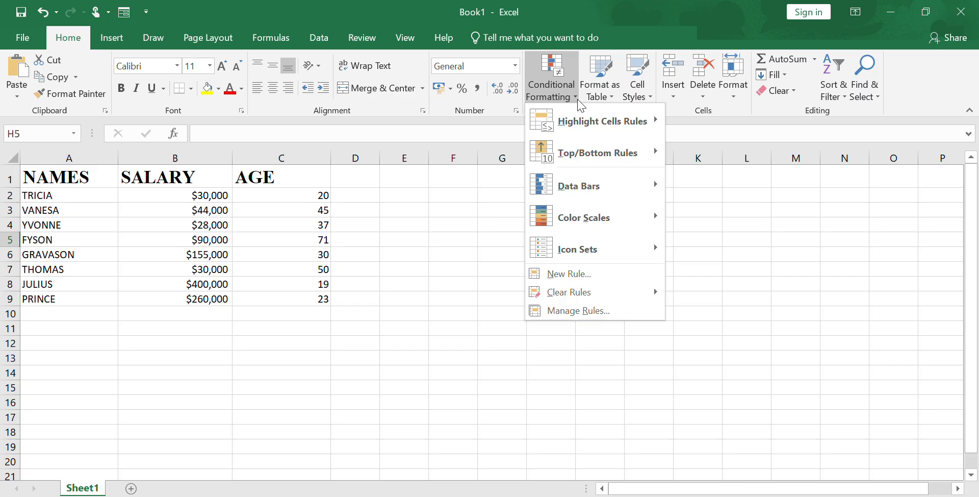
pyautogui.click(578, 104)
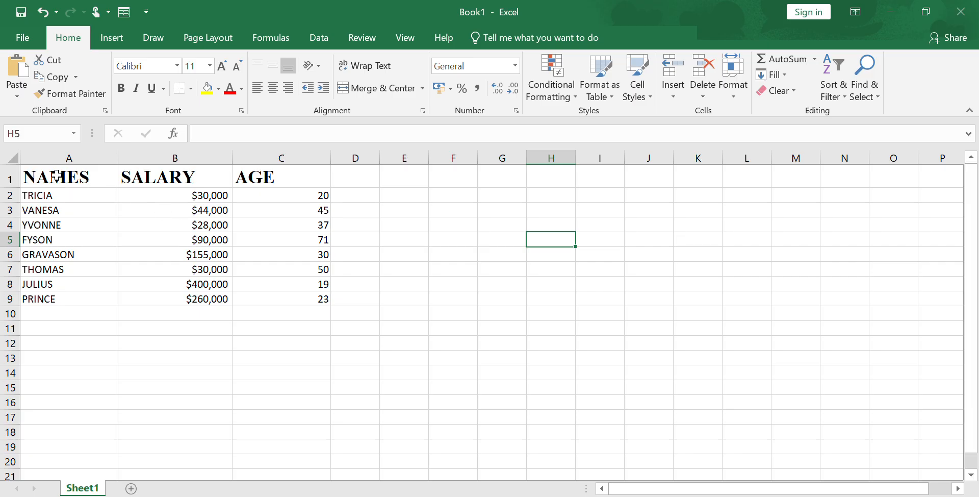
pyautogui.moveTo(57, 176); pyautogui.dragTo(281, 293)
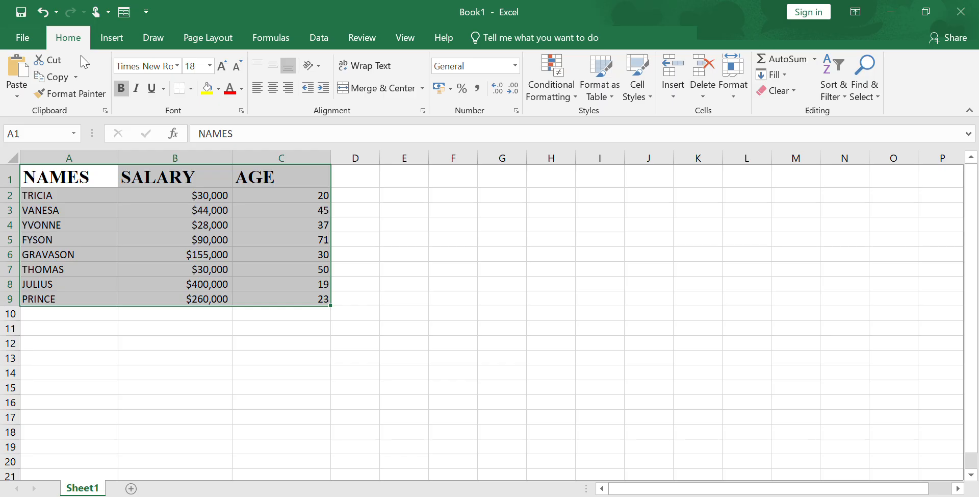
pyautogui.hotkey('ctrl', 'q')
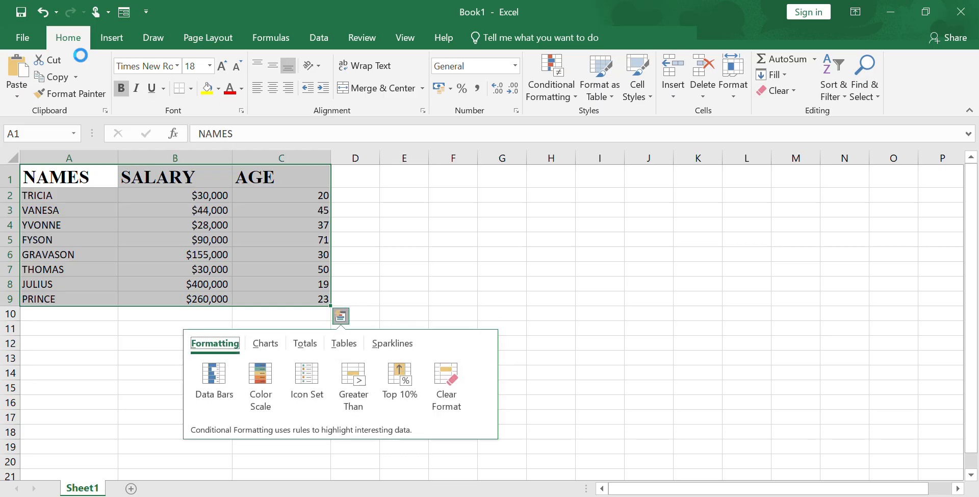
pyautogui.press('t')
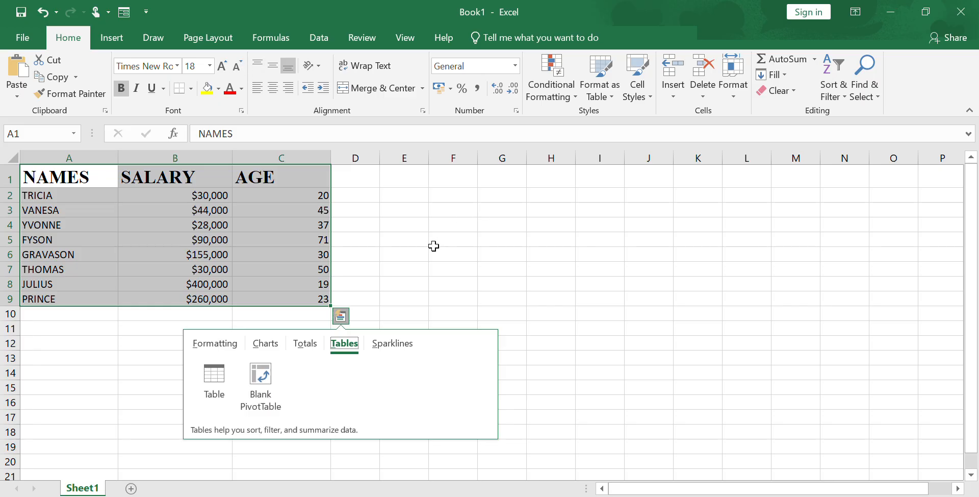
pyautogui.press('Escape')
pyautogui.click(436, 245)
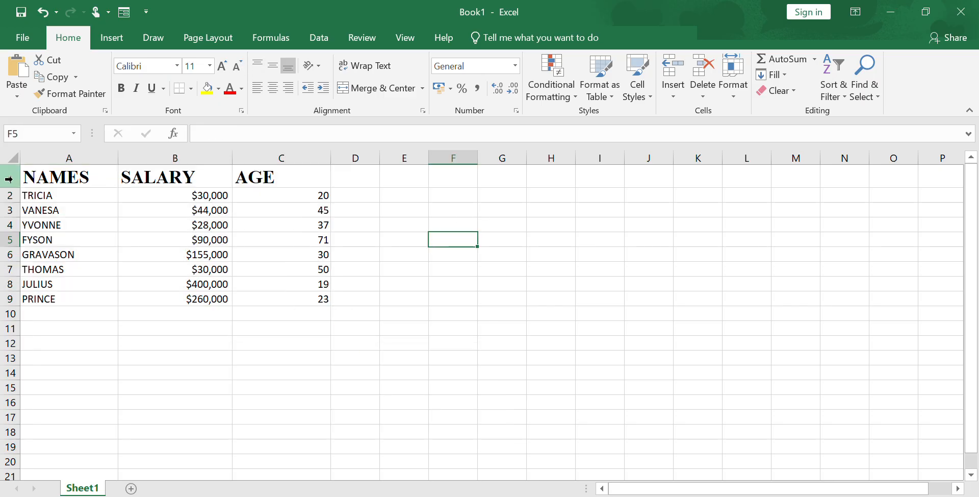
pyautogui.moveTo(26, 176); pyautogui.dragTo(237, 297)
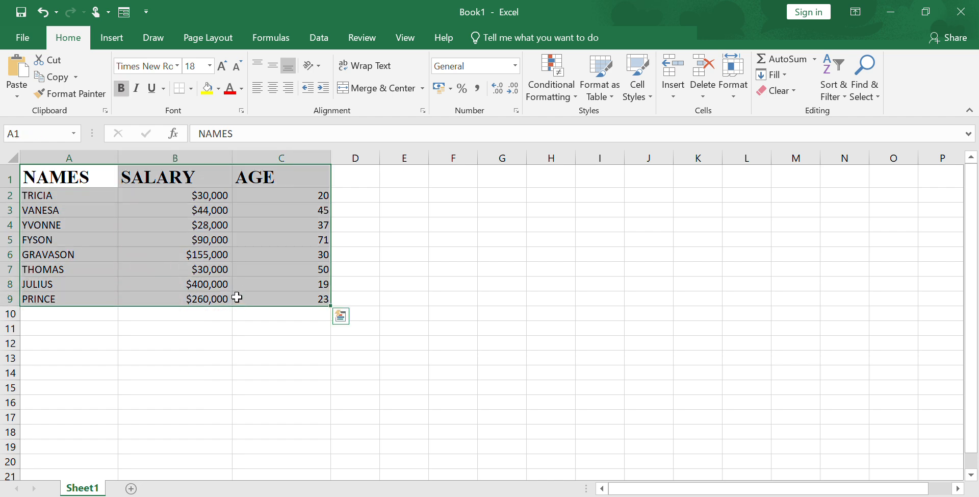
pyautogui.write('t')
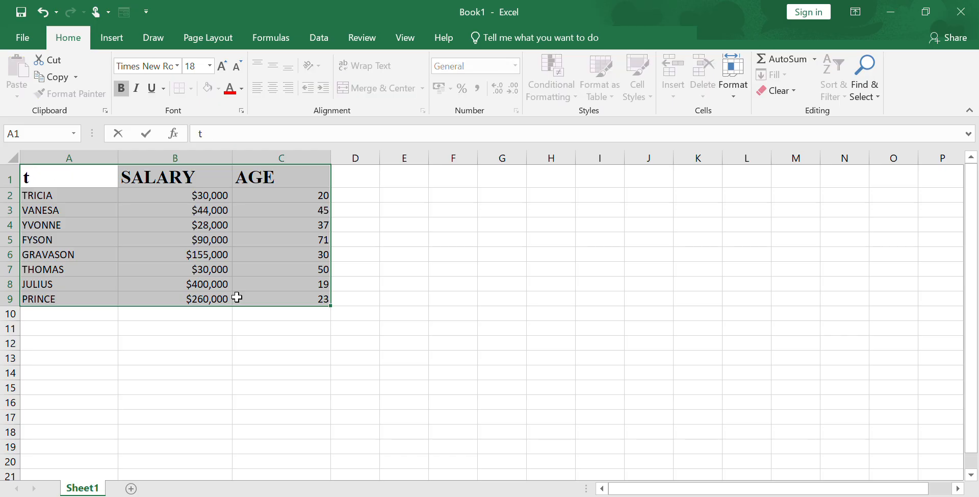
pyautogui.hotkey('ctrl', 'z')
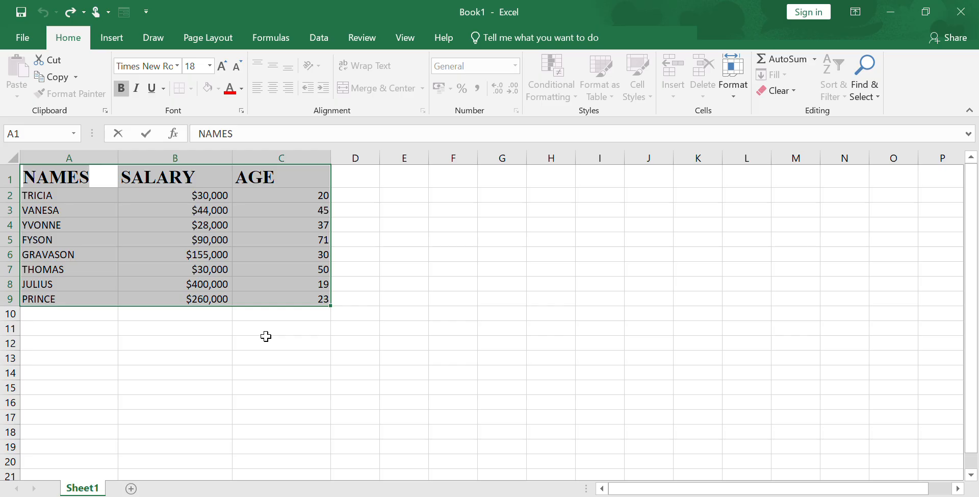
pyautogui.click(397, 373)
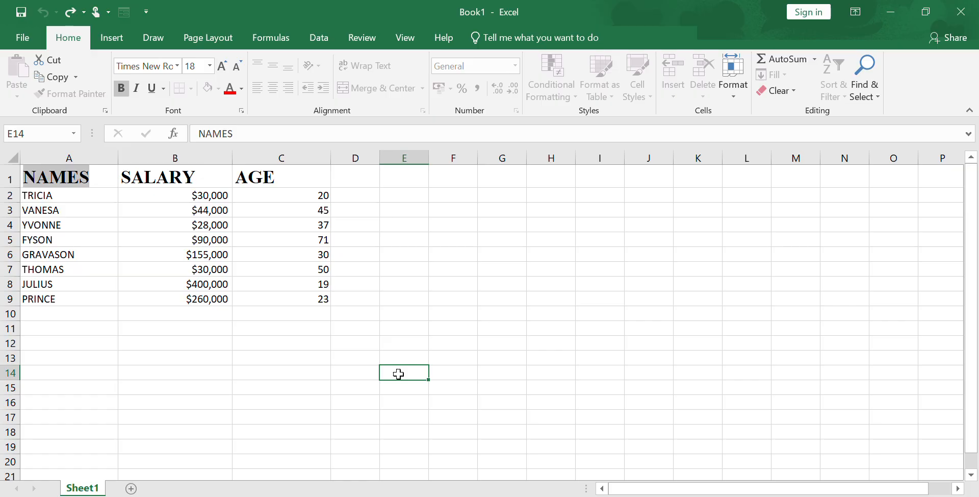
# Convert the range A1:C9 into a table with headers
pyautogui.moveTo(90, 165); pyautogui.dragTo(248, 292)
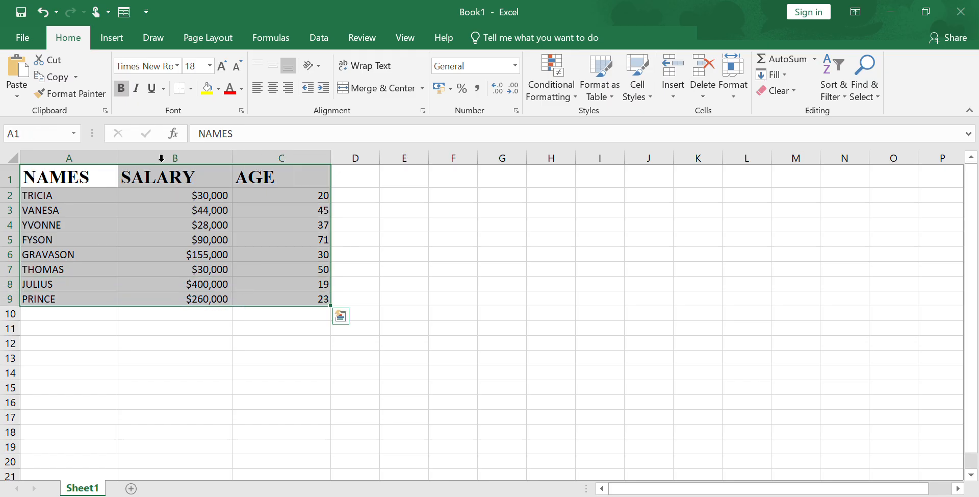
pyautogui.click(111, 37)
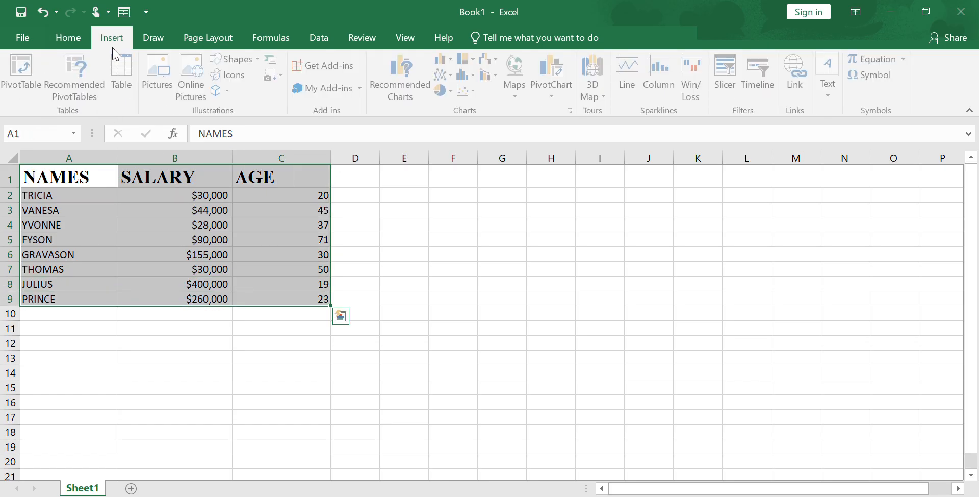
pyautogui.click(124, 74)
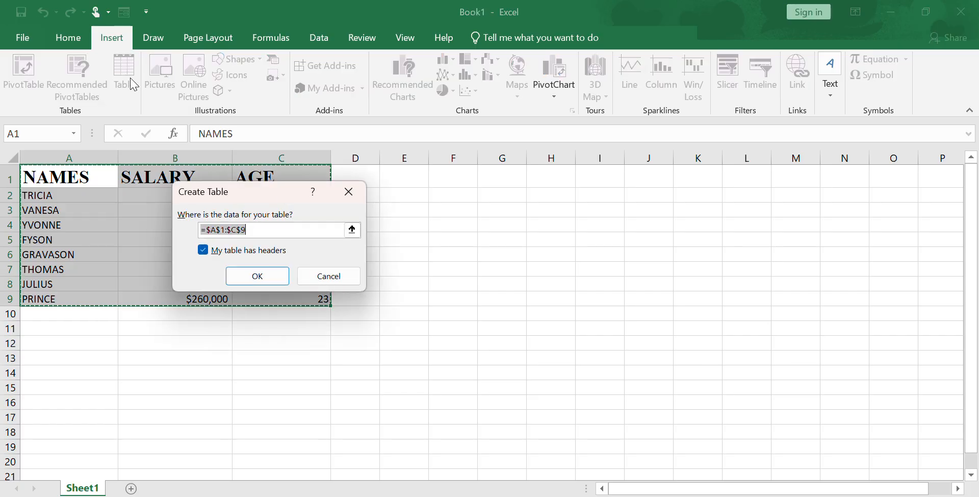
pyautogui.click(261, 277)
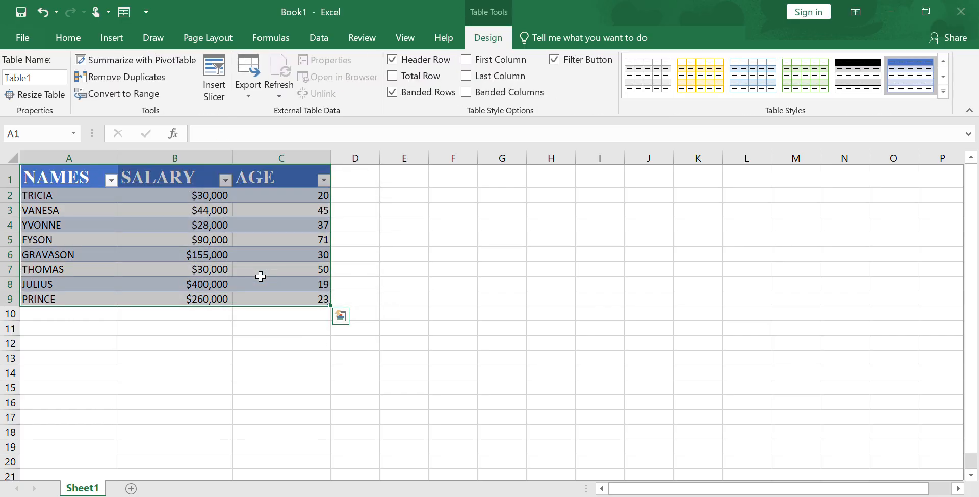
pyautogui.click(404, 312)
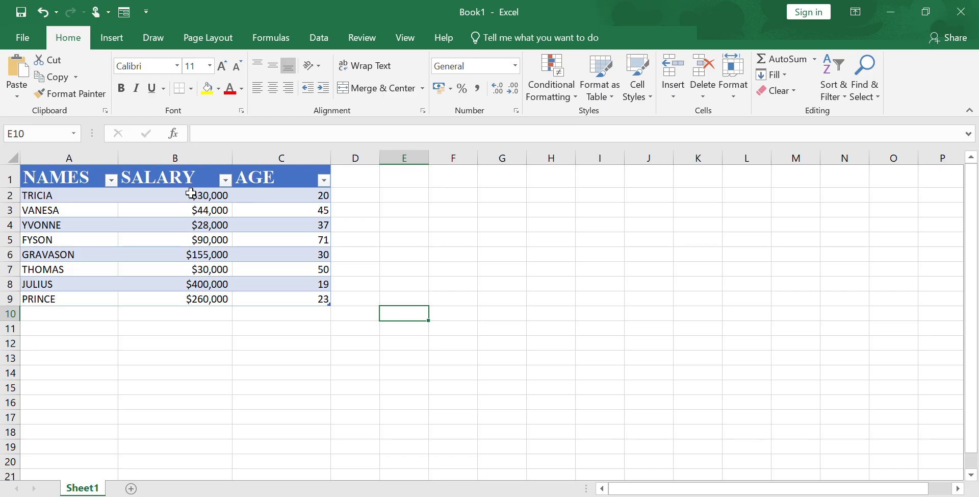
# Highlight the ages in C2:C9 that are greater than 45 with Light Red Fill, and undo the highlighting
pyautogui.moveTo(191, 193); pyautogui.dragTo(192, 293)
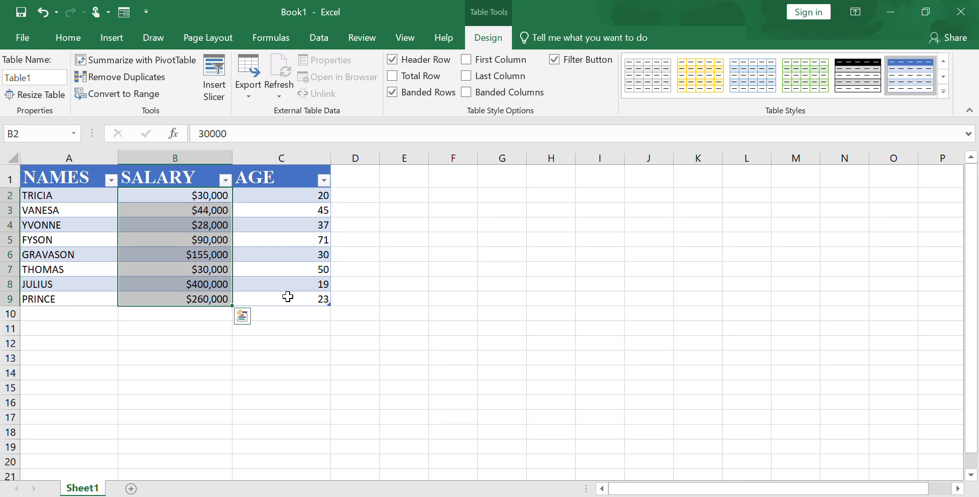
pyautogui.click(281, 194)
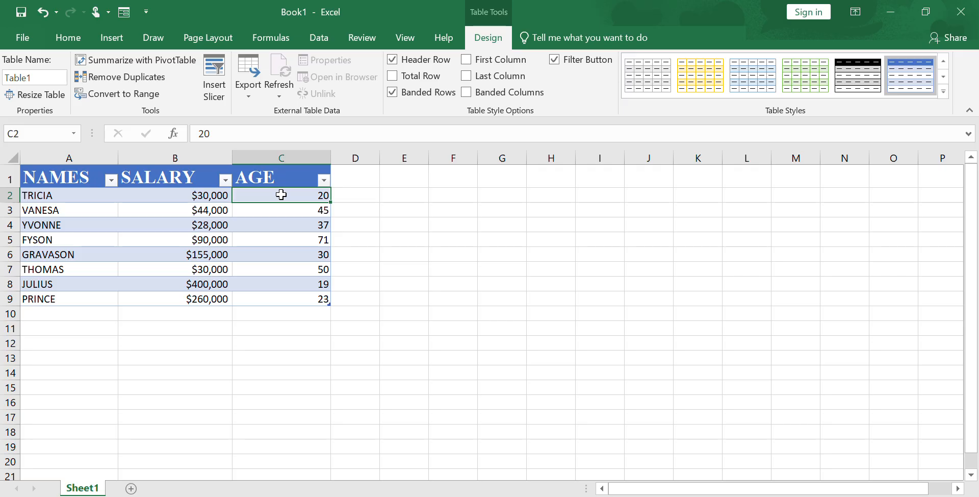
pyautogui.moveTo(281, 194); pyautogui.dragTo(281, 299)
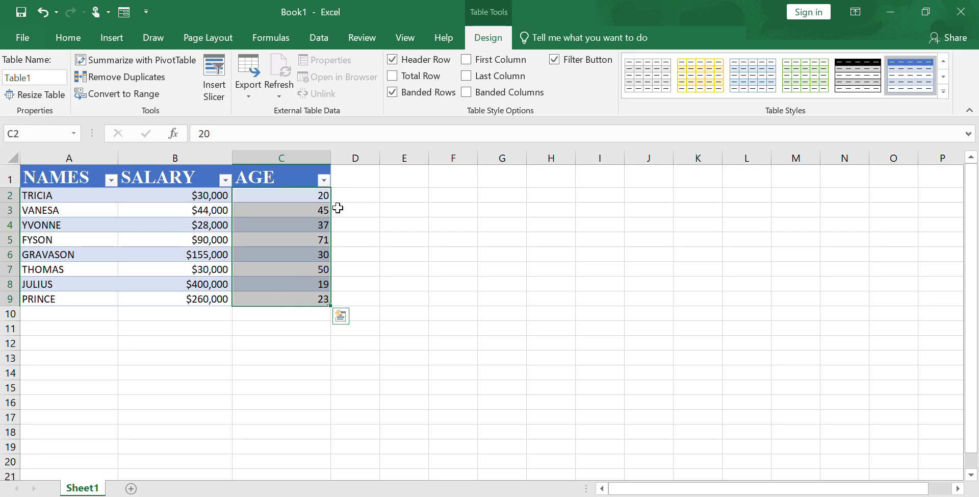
pyautogui.click(68, 41)
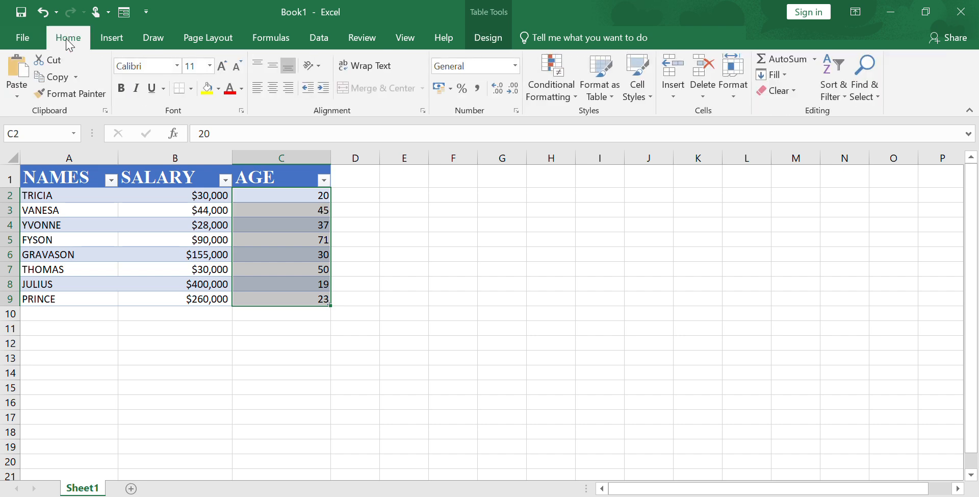
pyautogui.click(573, 94)
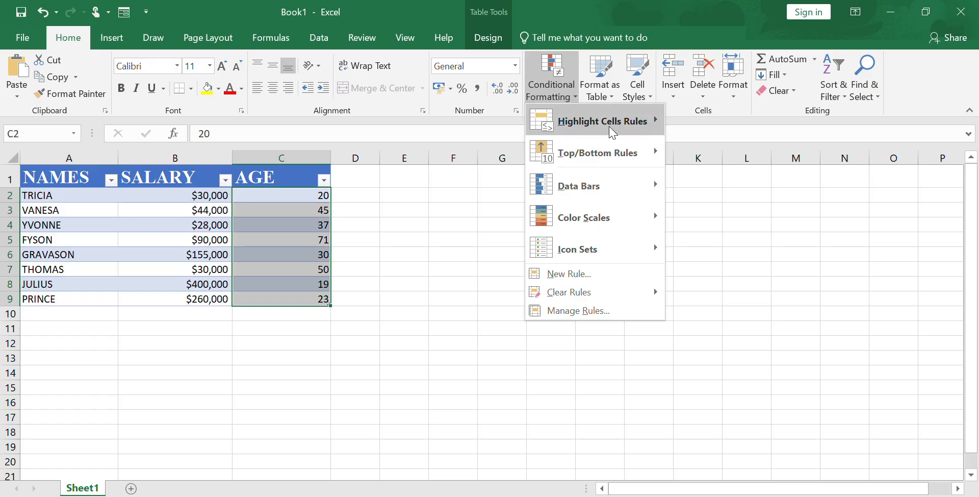
pyautogui.moveTo(583, 128)
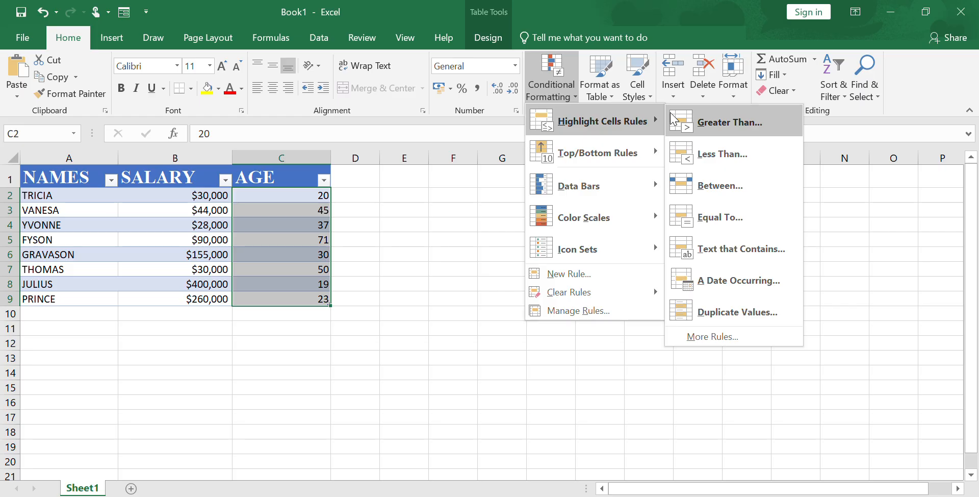
pyautogui.click(723, 127)
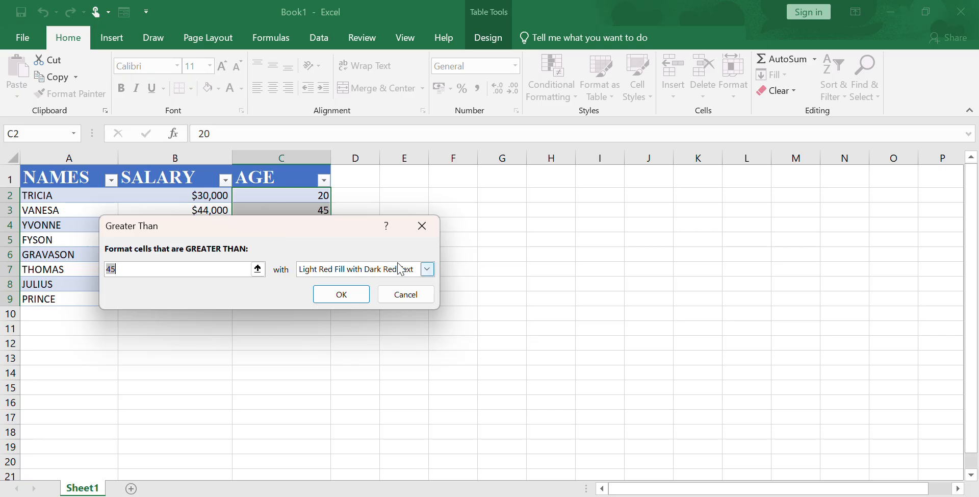
pyautogui.click(426, 270)
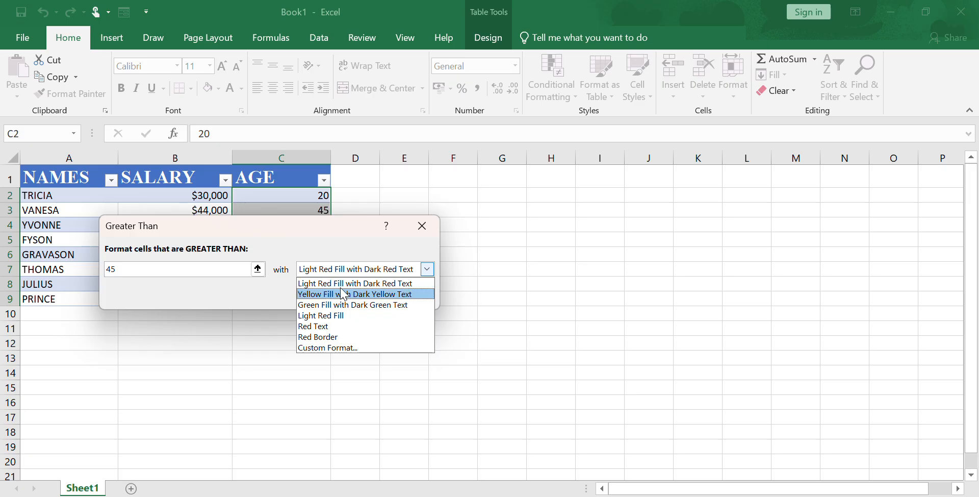
pyautogui.click(332, 316)
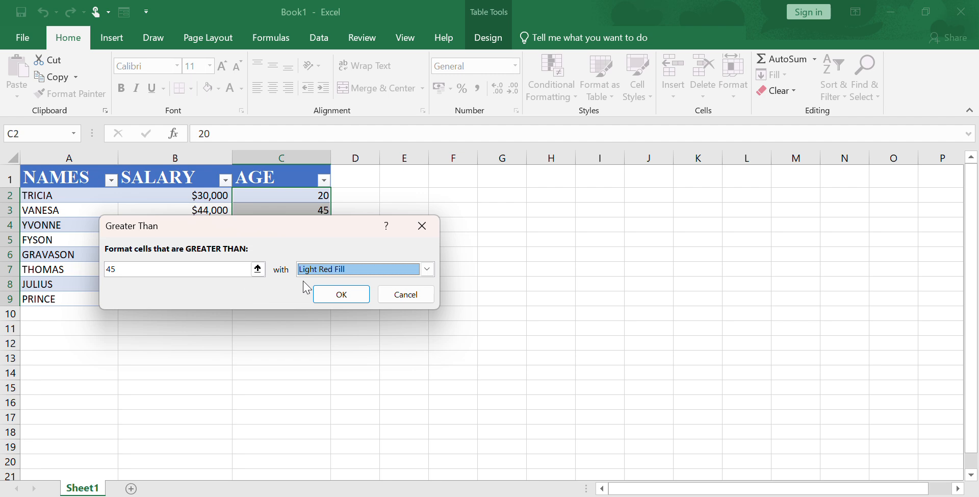
pyautogui.click(342, 296)
pyautogui.click(402, 210)
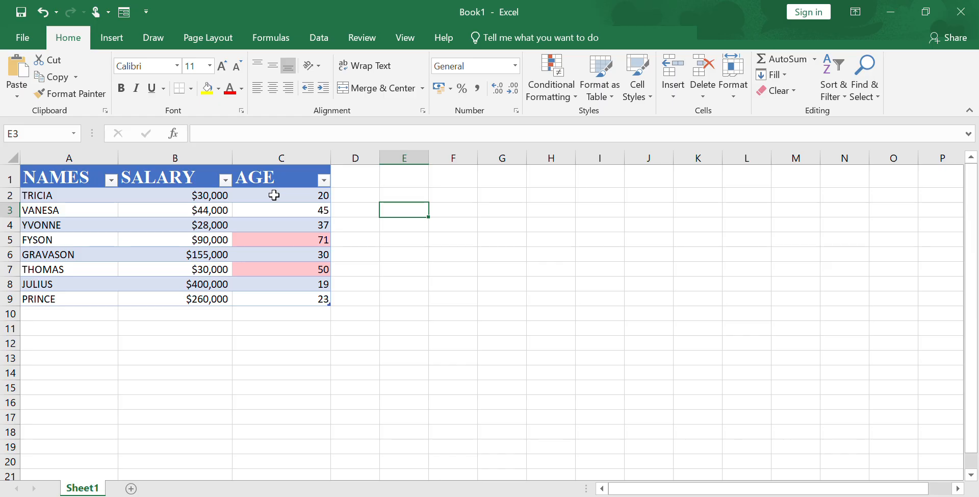
pyautogui.hotkey('ctrl', 'z')
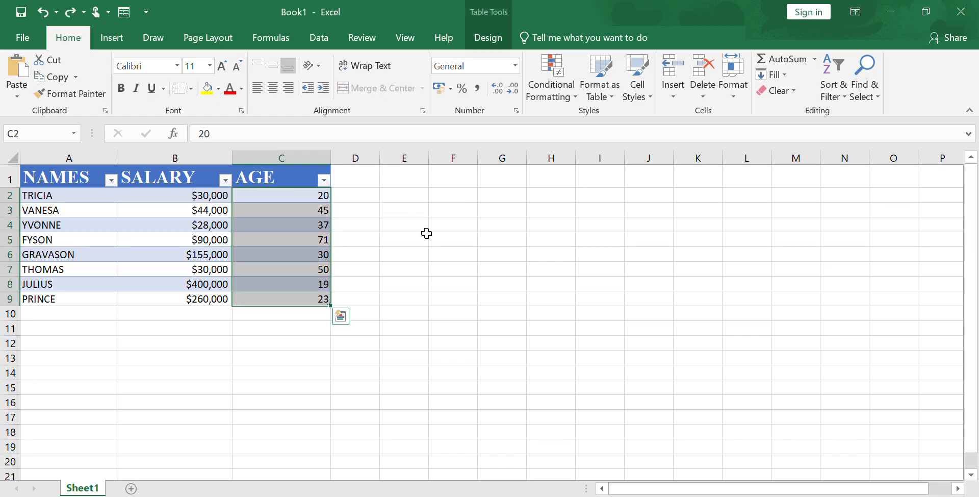
pyautogui.click(447, 239)
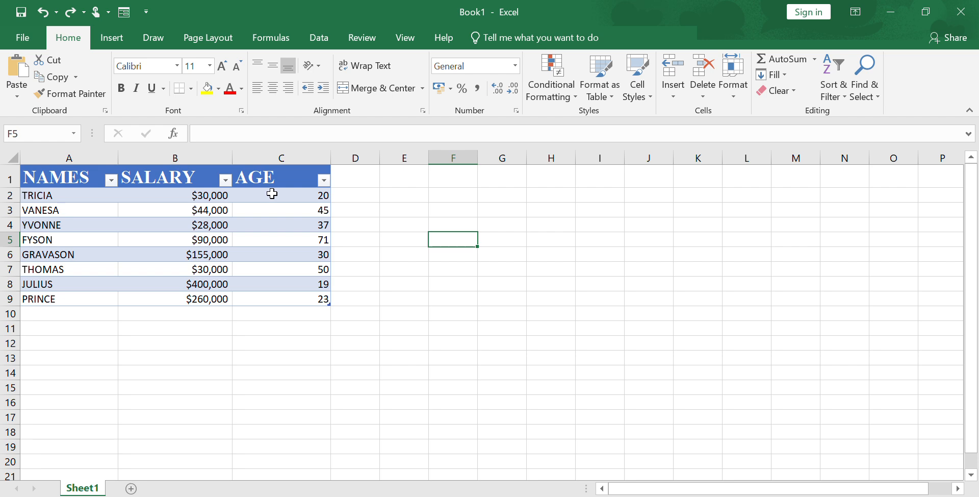
# Start a Less Than highlight rule for the ages in C2:C9 with a threshold of 20
pyautogui.moveTo(272, 193); pyautogui.dragTo(269, 299)
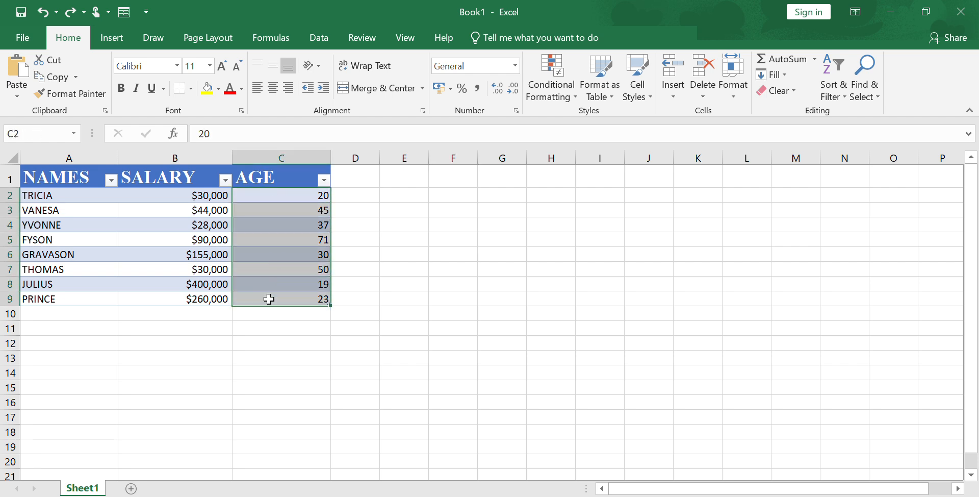
pyautogui.click(611, 94)
pyautogui.click(596, 95)
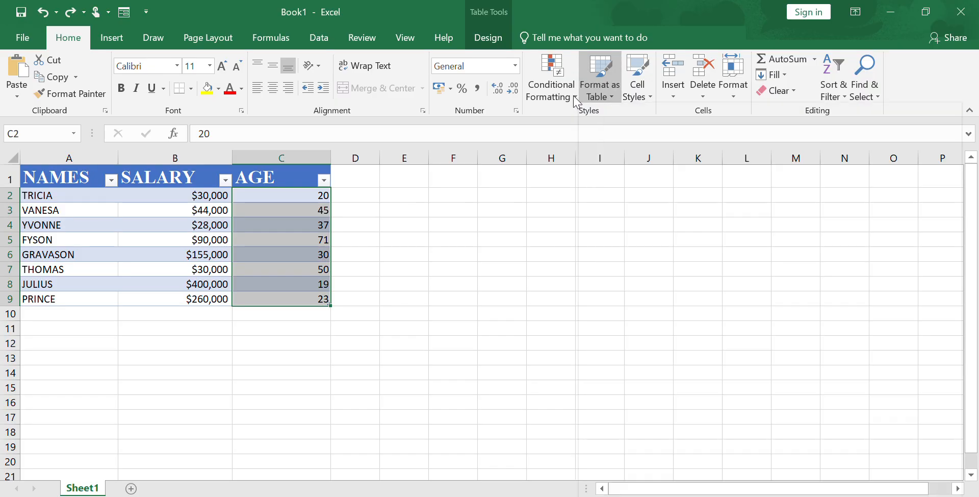
pyautogui.click(575, 97)
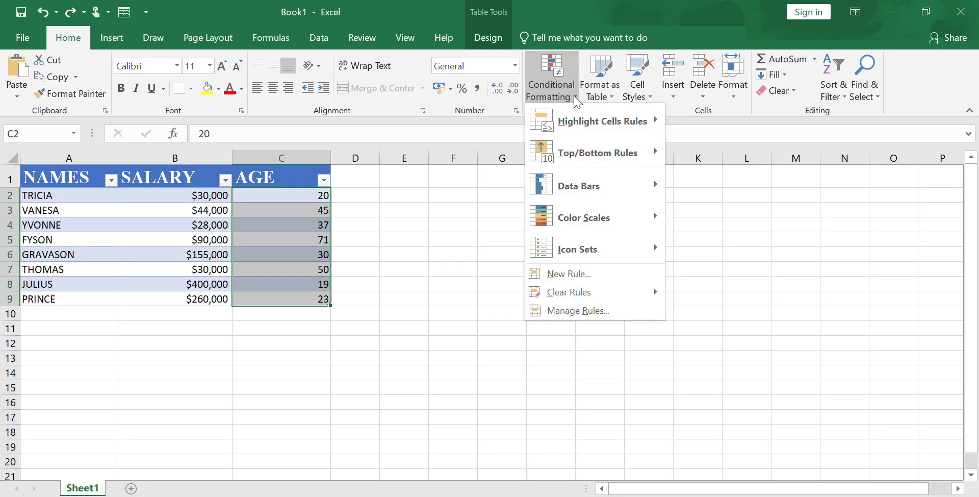
pyautogui.moveTo(602, 121)
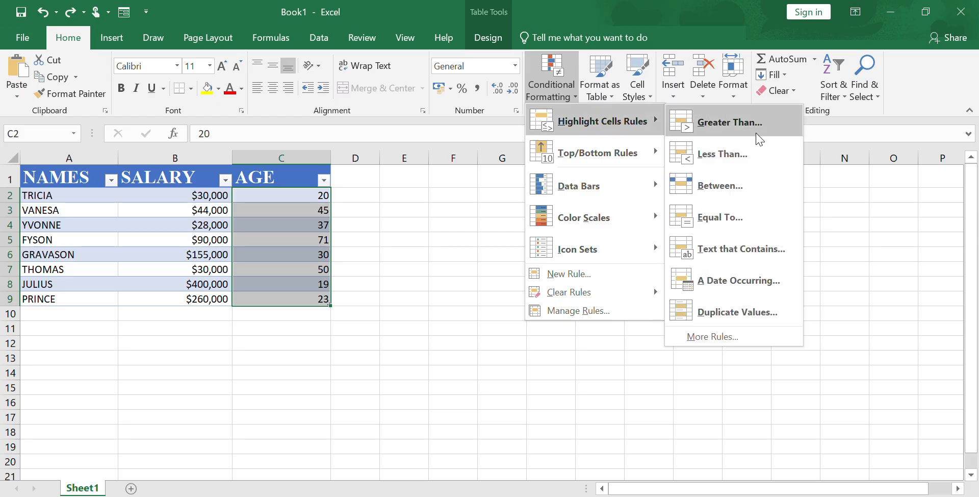
pyautogui.click(734, 154)
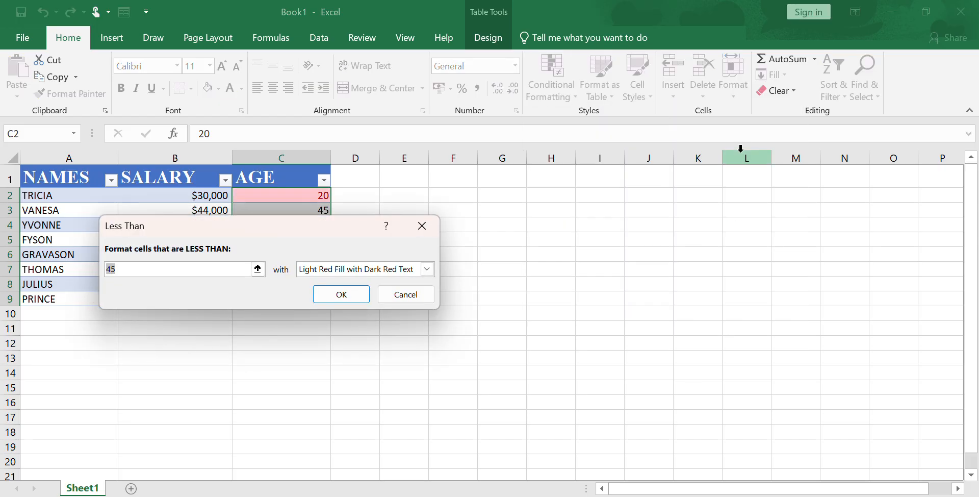
pyautogui.click(155, 266)
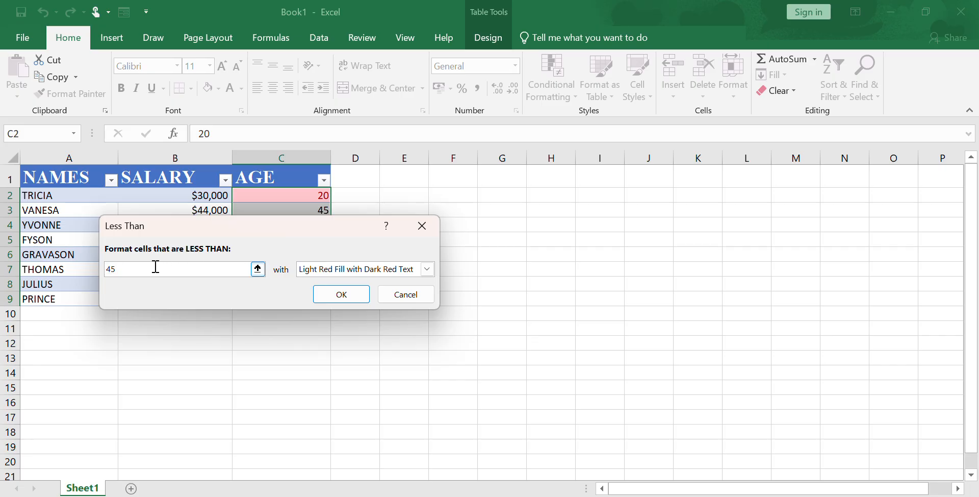
pyautogui.press('BackSpace')
pyautogui.press('BackSpace')
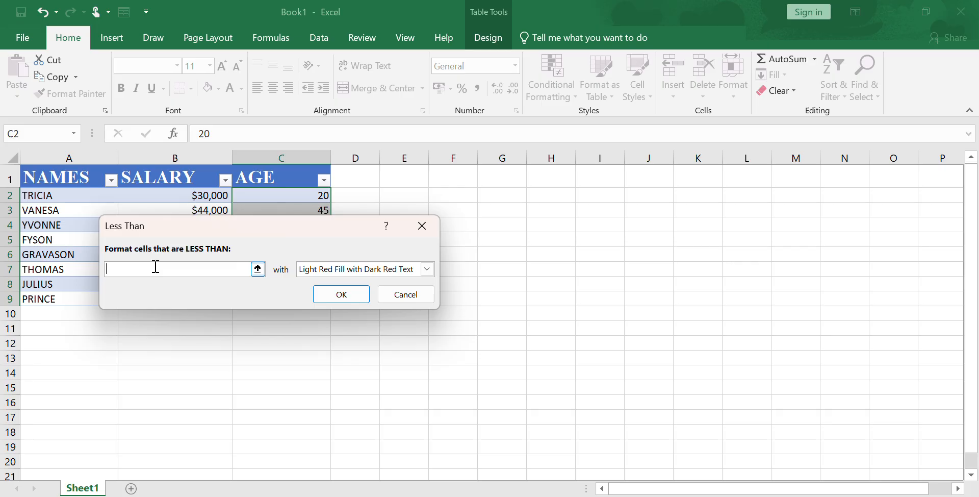
pyautogui.write('20')
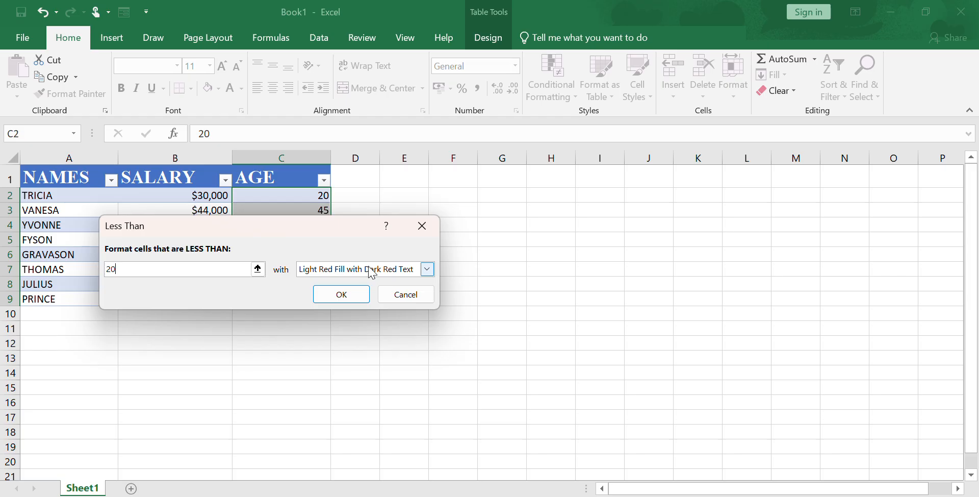
# Choose Light Red Fill as the format of the Less Than rule and apply it to the ages
pyautogui.click(422, 271)
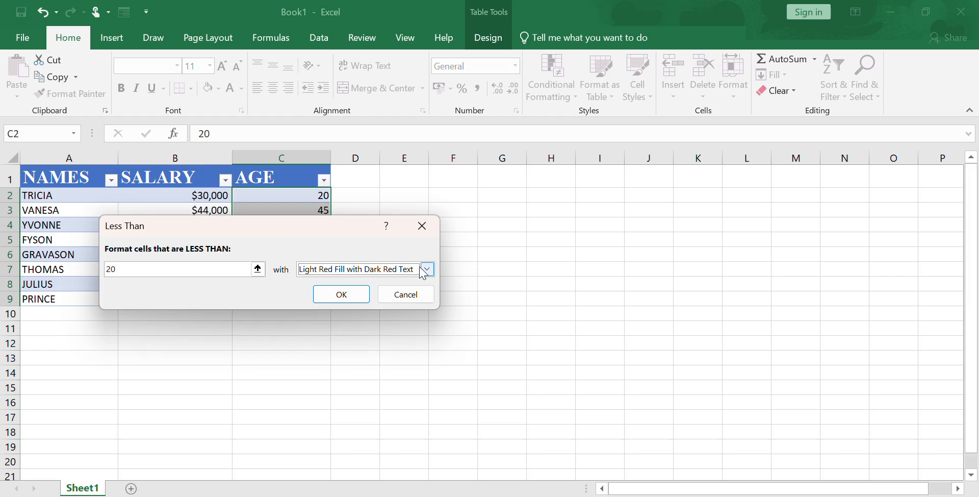
pyautogui.click(423, 270)
pyautogui.click(369, 315)
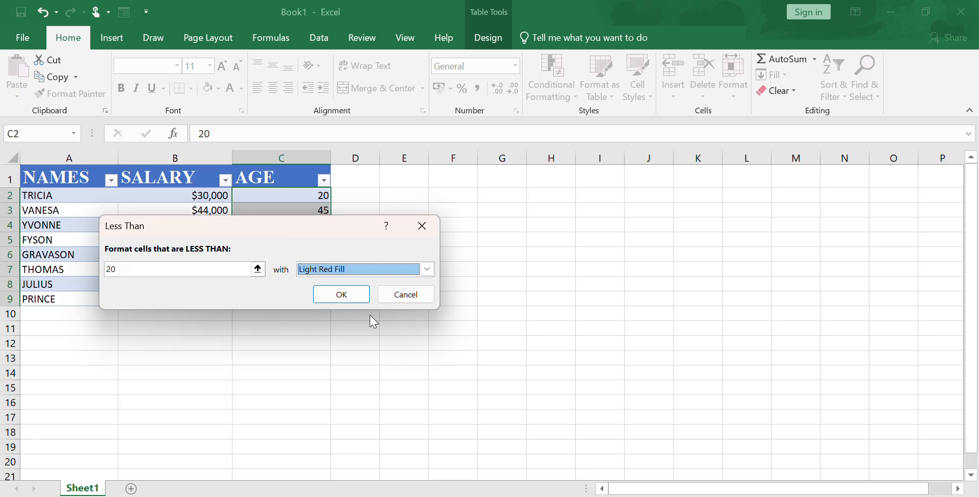
pyautogui.click(342, 295)
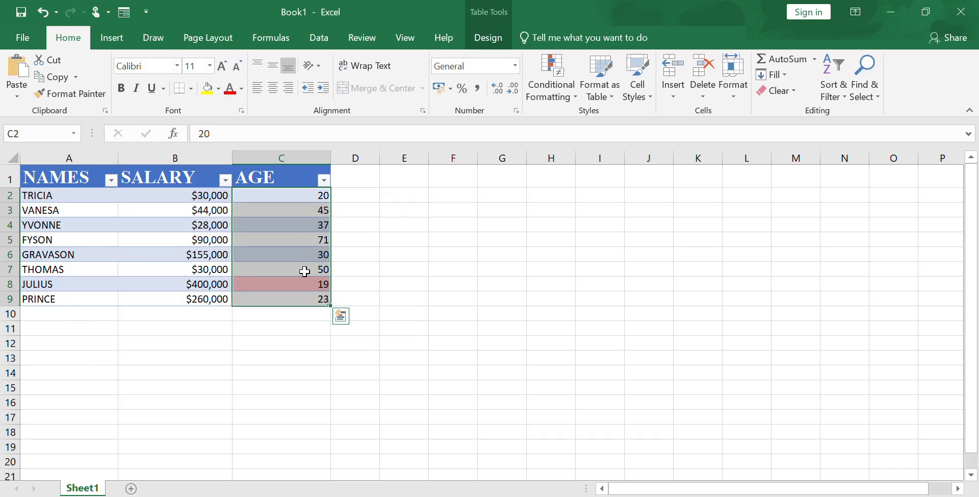
pyautogui.click(288, 331)
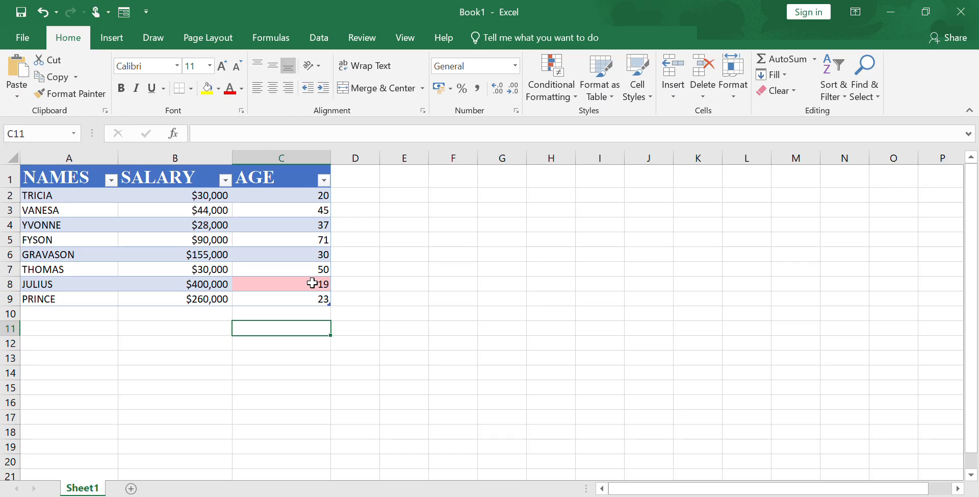
pyautogui.click(189, 195)
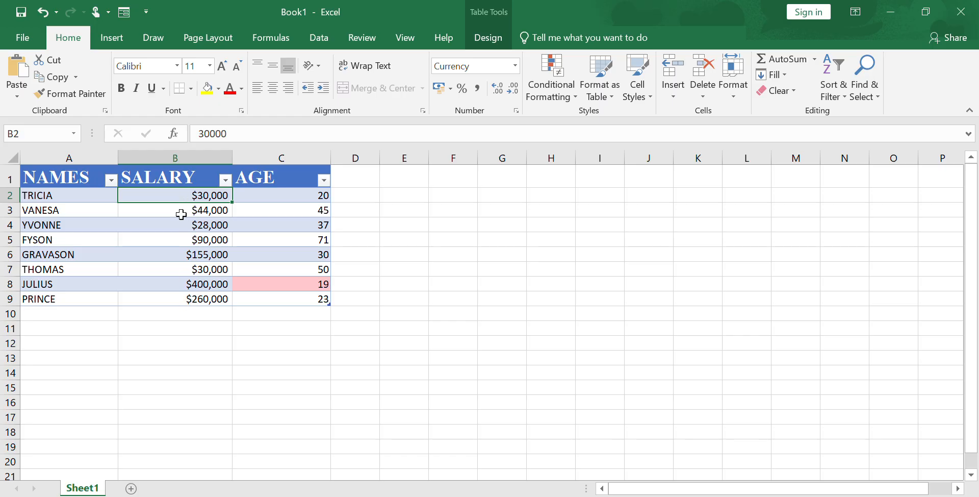
pyautogui.click(163, 181)
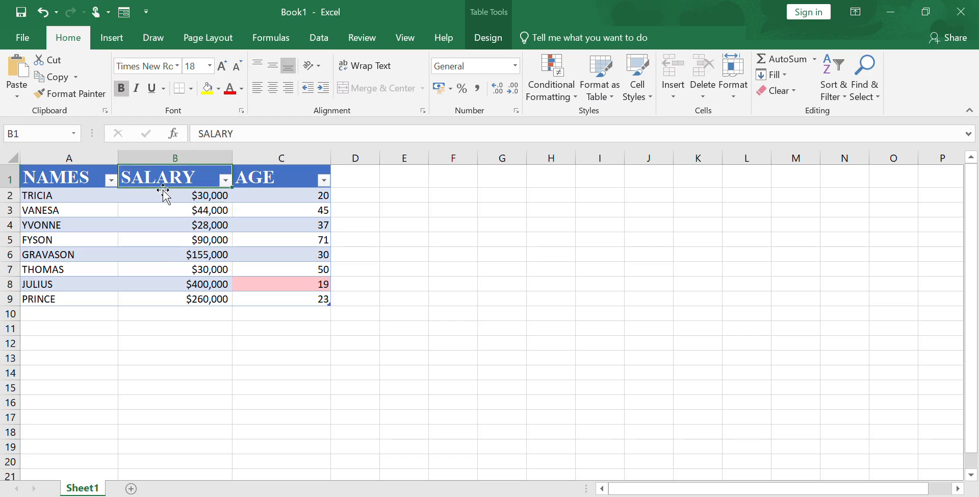
pyautogui.click(163, 194)
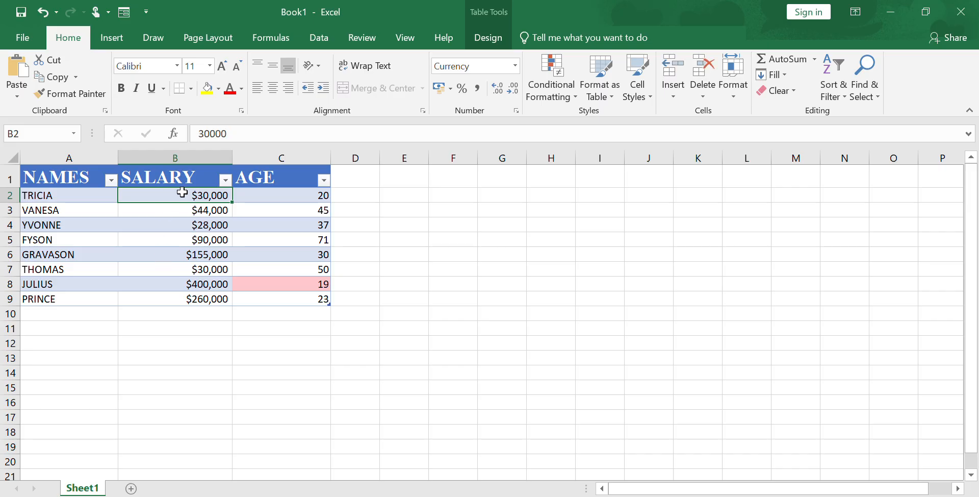
pyautogui.click(176, 269)
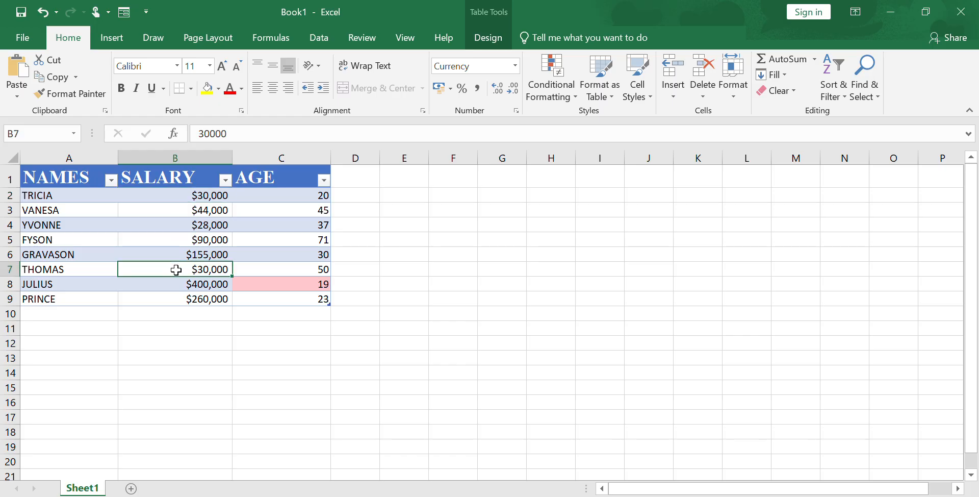
pyautogui.click(174, 301)
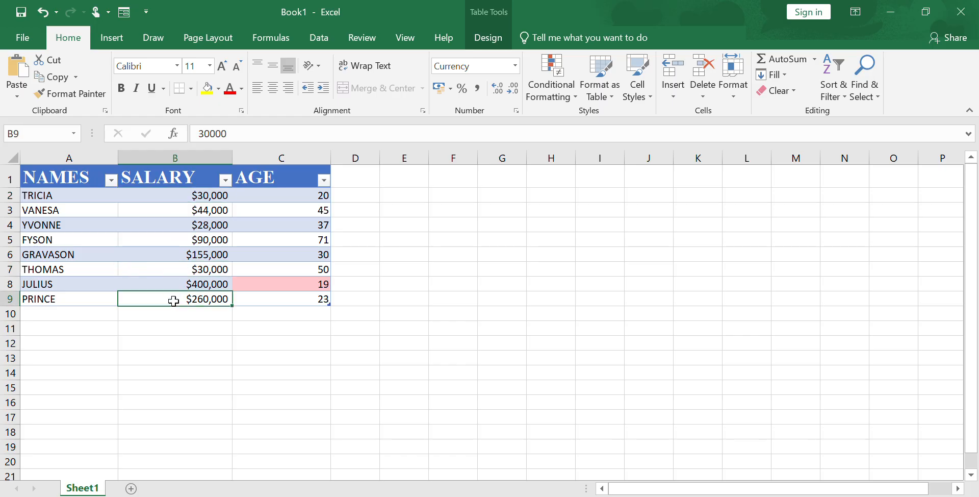
# Highlight the salaries in B2:B9 that are greater than 100000 using Green Fill with Dark Green Text
pyautogui.moveTo(174, 300); pyautogui.dragTo(182, 191)
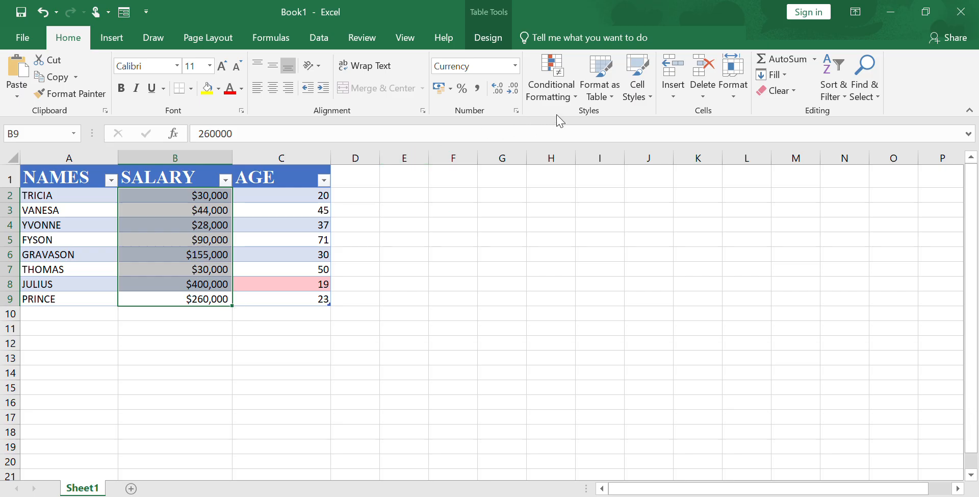
pyautogui.click(575, 101)
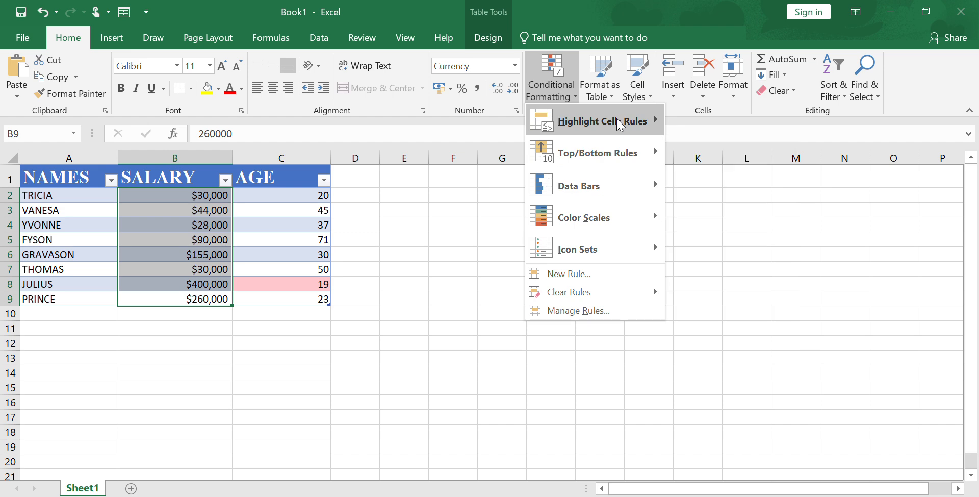
pyautogui.moveTo(600, 124)
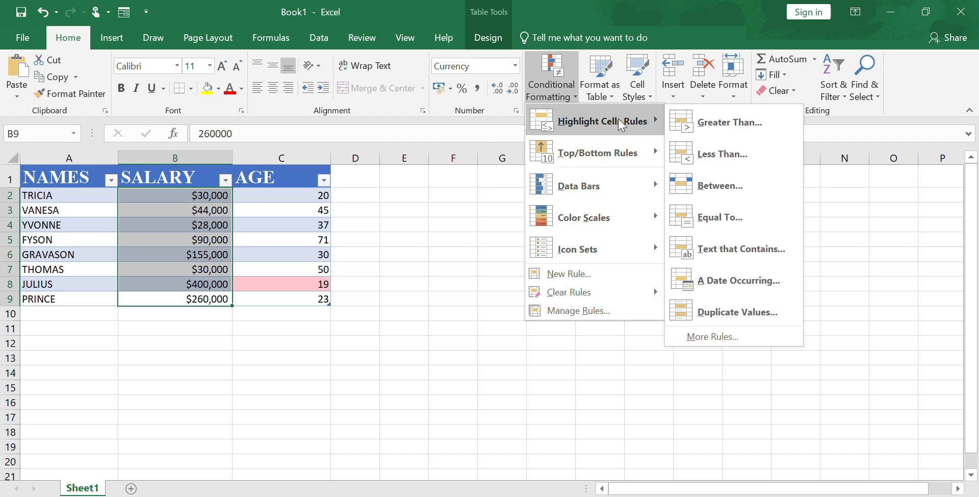
pyautogui.click(706, 129)
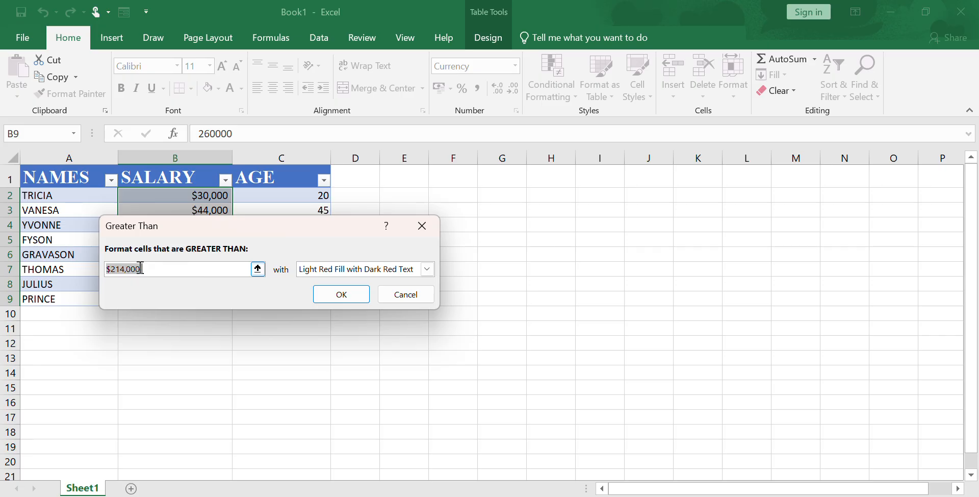
pyautogui.press('BackSpace')
pyautogui.write('10')
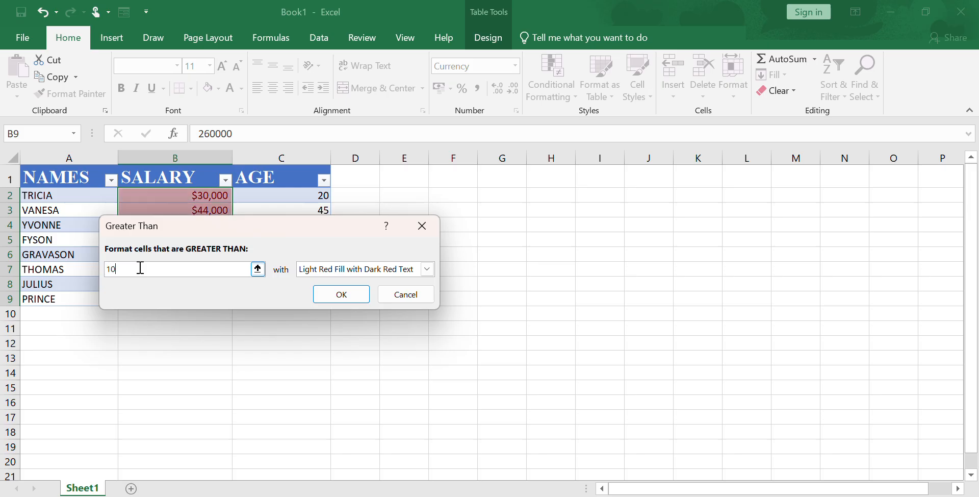
pyautogui.write('0000')
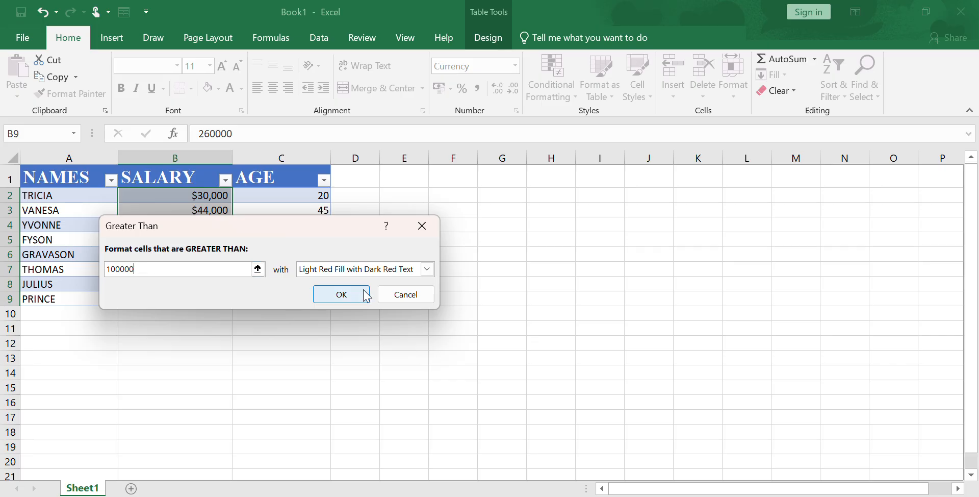
pyautogui.click(424, 270)
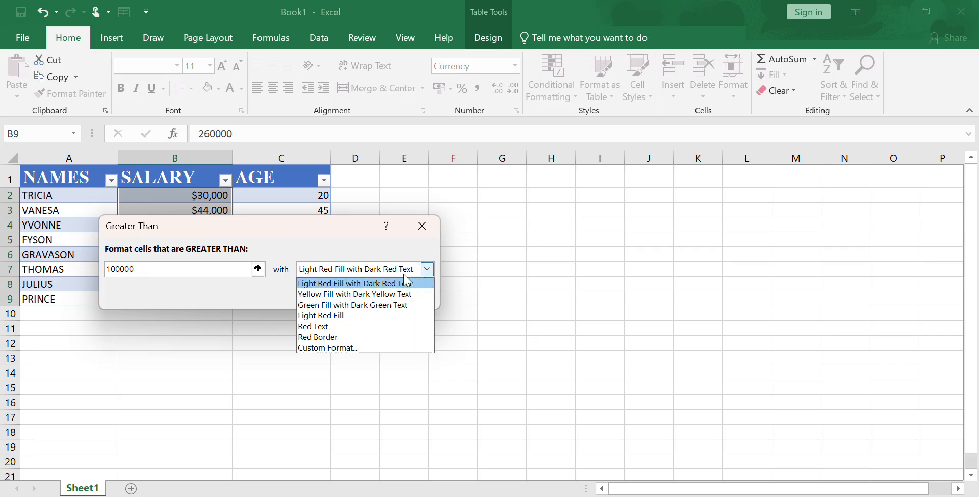
pyautogui.click(353, 307)
pyautogui.click(341, 294)
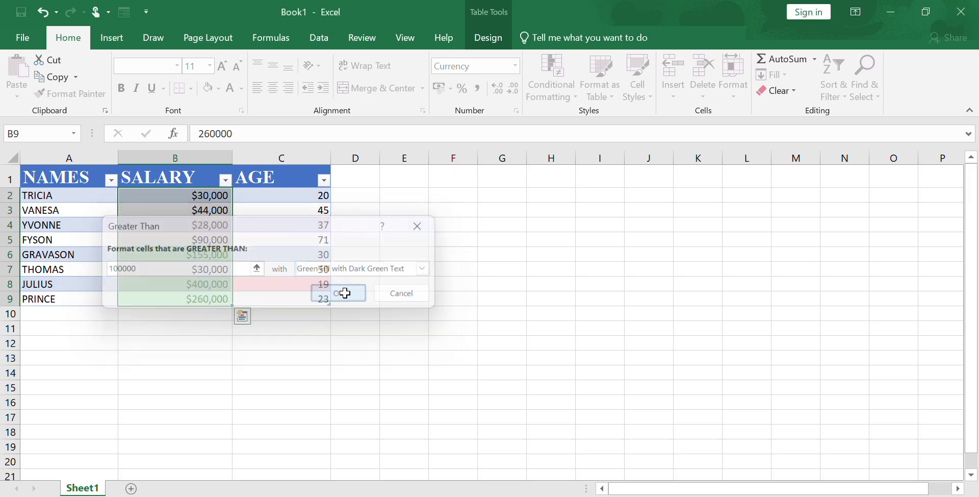
pyautogui.click(185, 350)
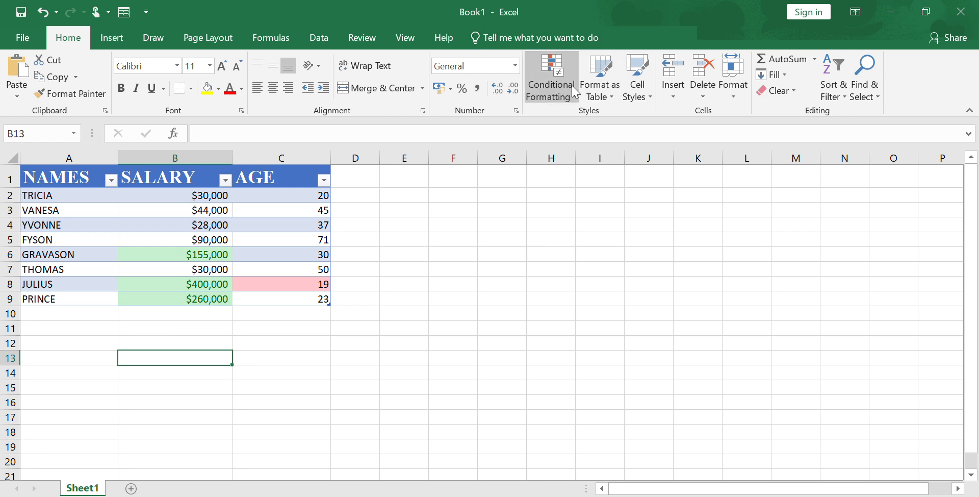
pyautogui.click(573, 97)
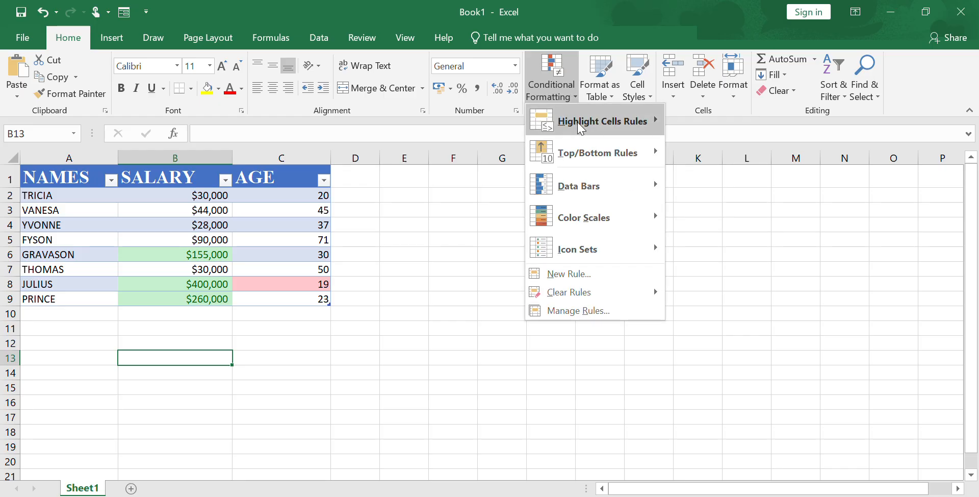
pyautogui.moveTo(593, 137)
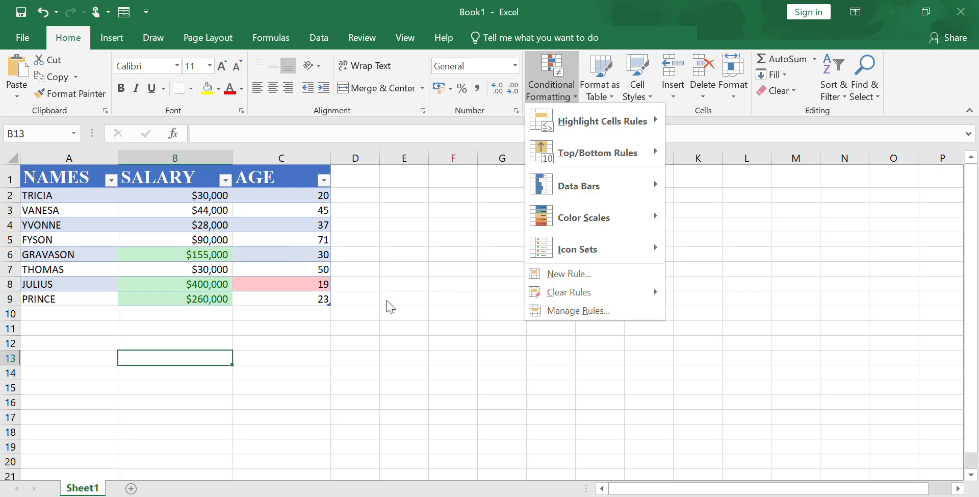
pyautogui.click(220, 228)
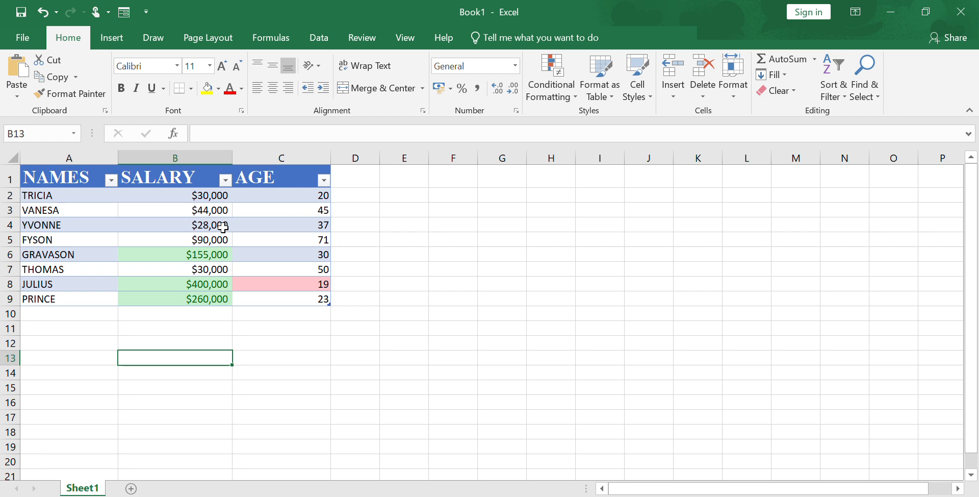
pyautogui.click(219, 330)
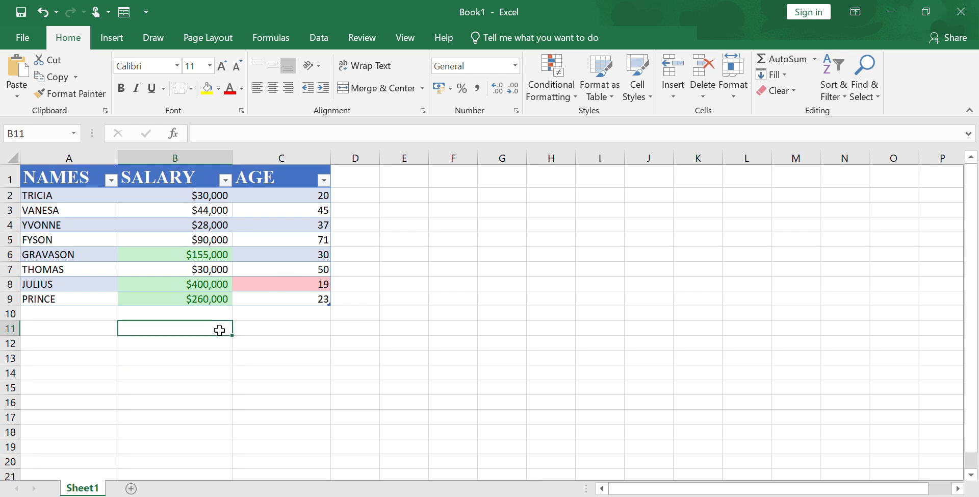
pyautogui.click(107, 212)
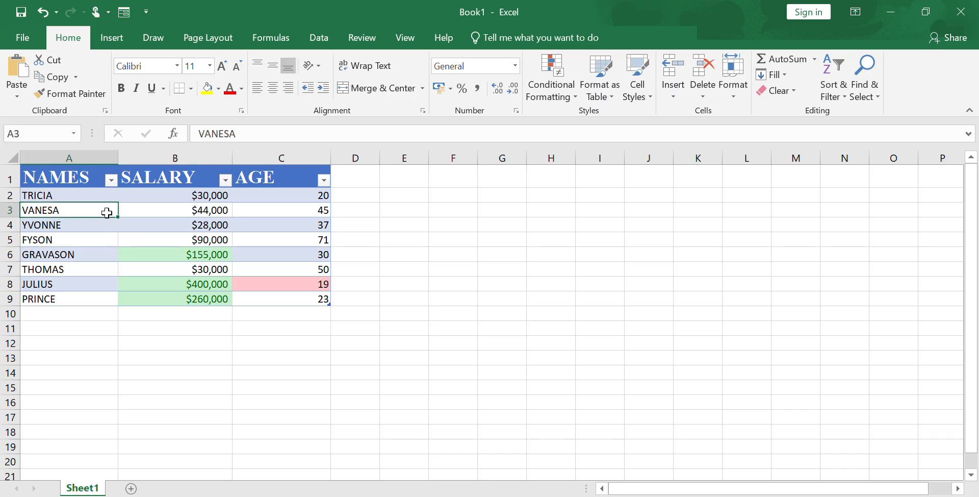
pyautogui.click(171, 193)
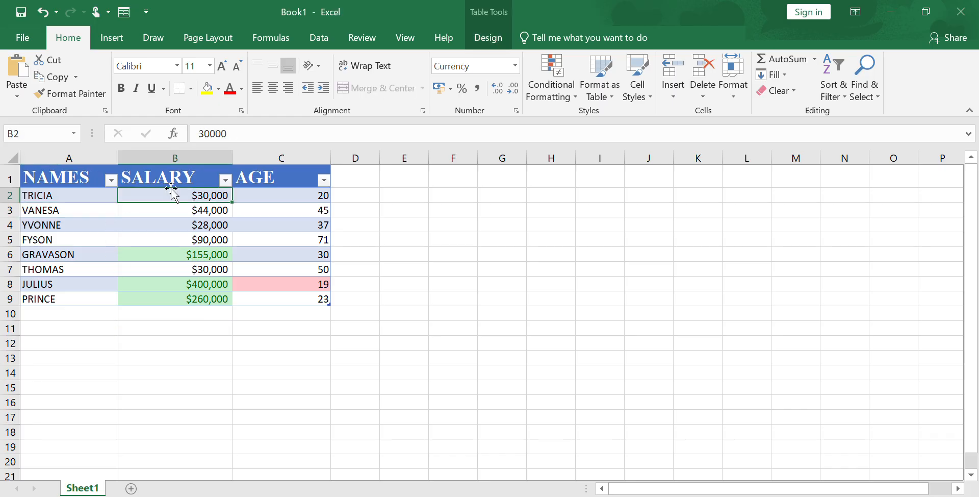
pyautogui.moveTo(171, 188); pyautogui.dragTo(183, 293)
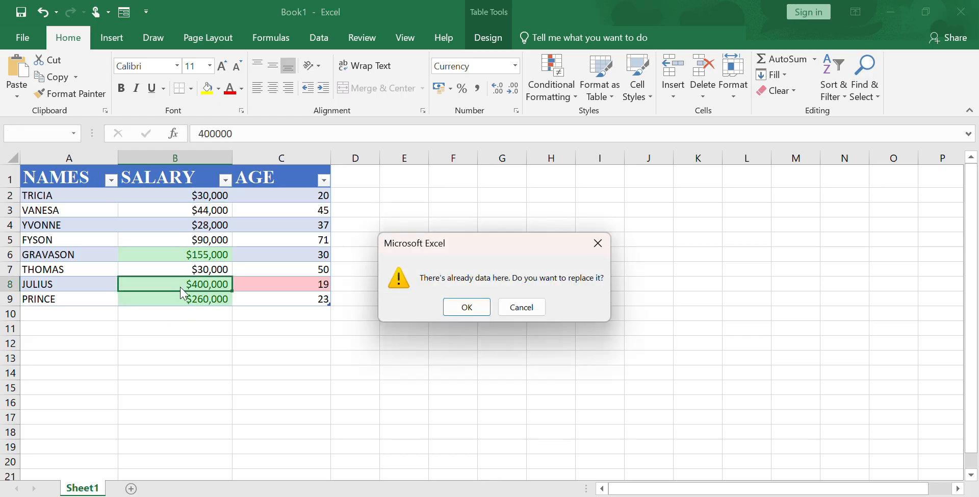
pyautogui.click(605, 251)
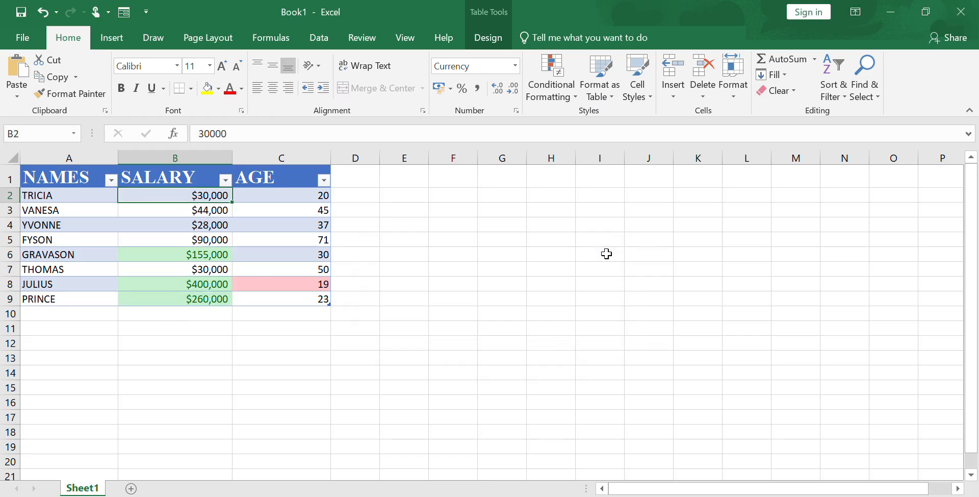
# Undo the conditional highlighting on both the salary and age columns, and deselect the ages
pyautogui.hotkey('ctrl', 'z')
pyautogui.hotkey('ctrl', 'z')
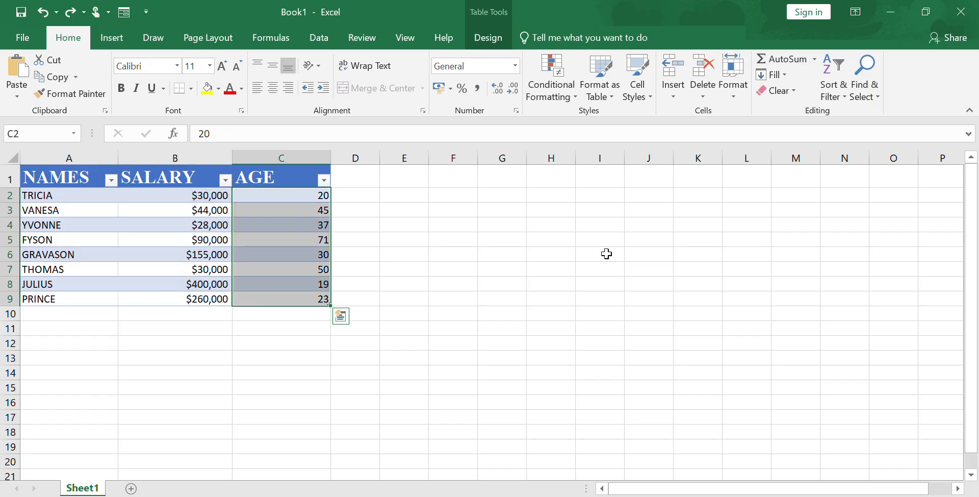
pyautogui.hotkey('ctrl', 'q')
pyautogui.click(430, 282)
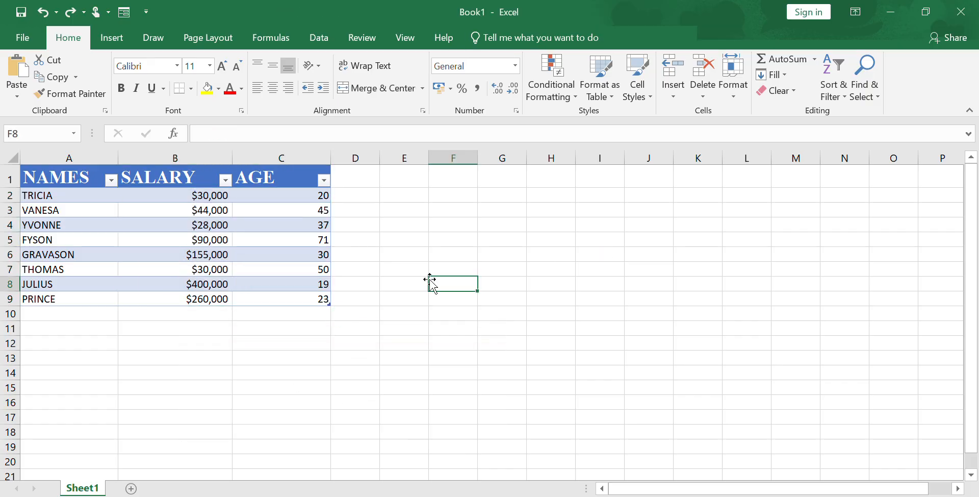